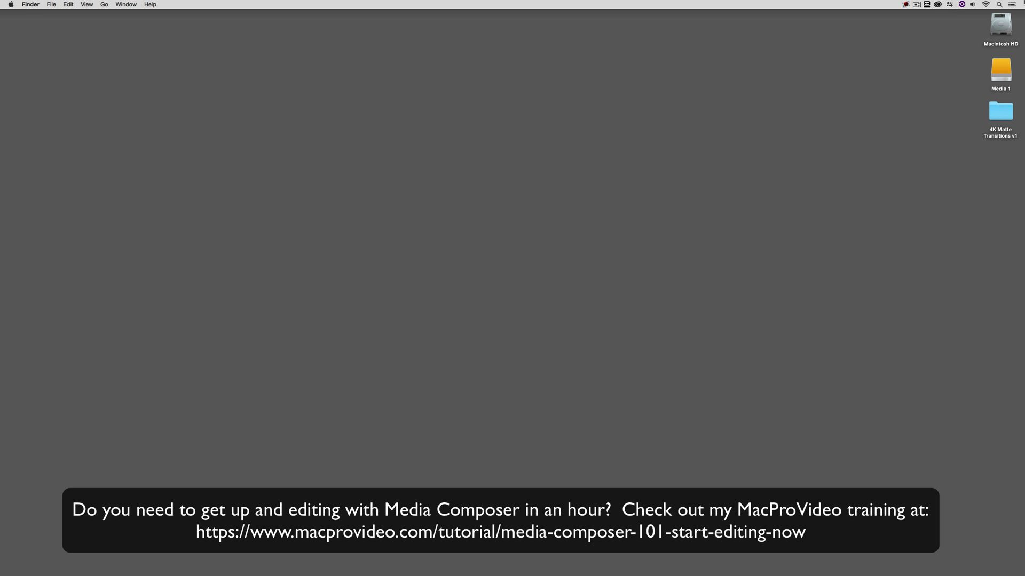
Step: In Chrome, open the Matte Transitions V1 product page from Rampant's Transitions catalogue and check its resolution options
{"action": "key", "text": "super+Tab"}
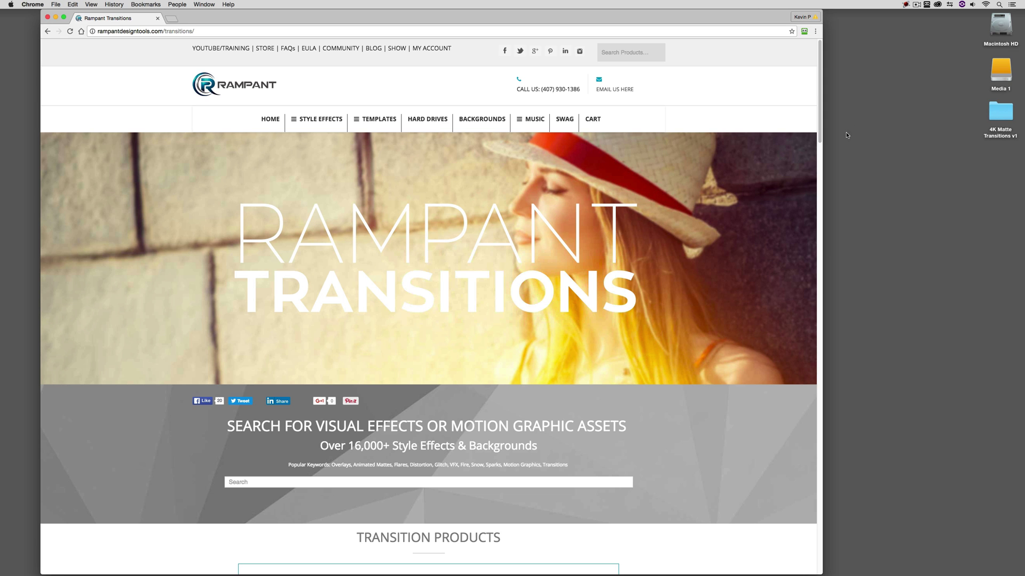
{"action": "scroll", "coordinate": [715, 197], "scroll_direction": "down", "scroll_amount": 12}
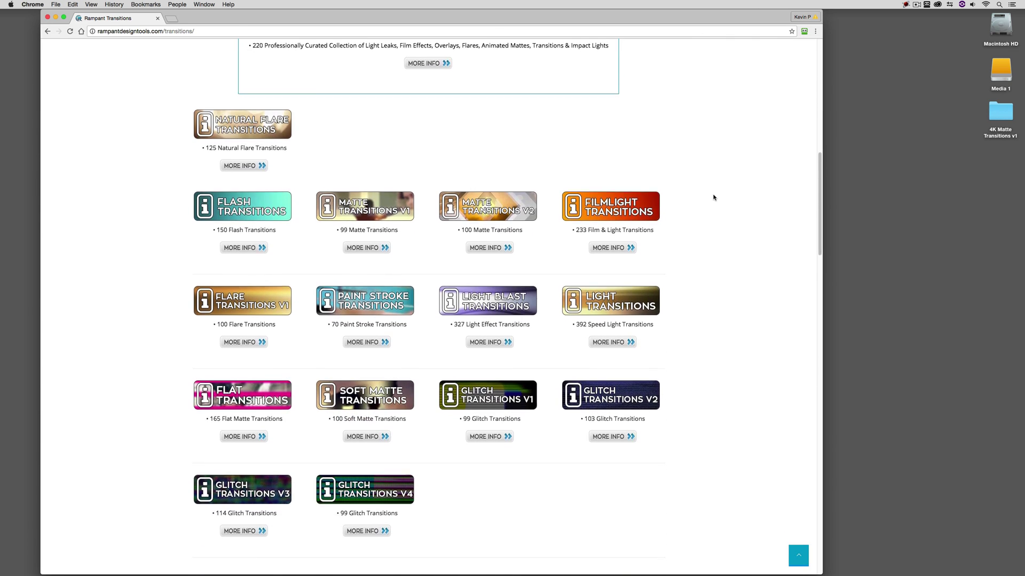
{"action": "scroll", "coordinate": [714, 198], "scroll_direction": "down", "scroll_amount": 2}
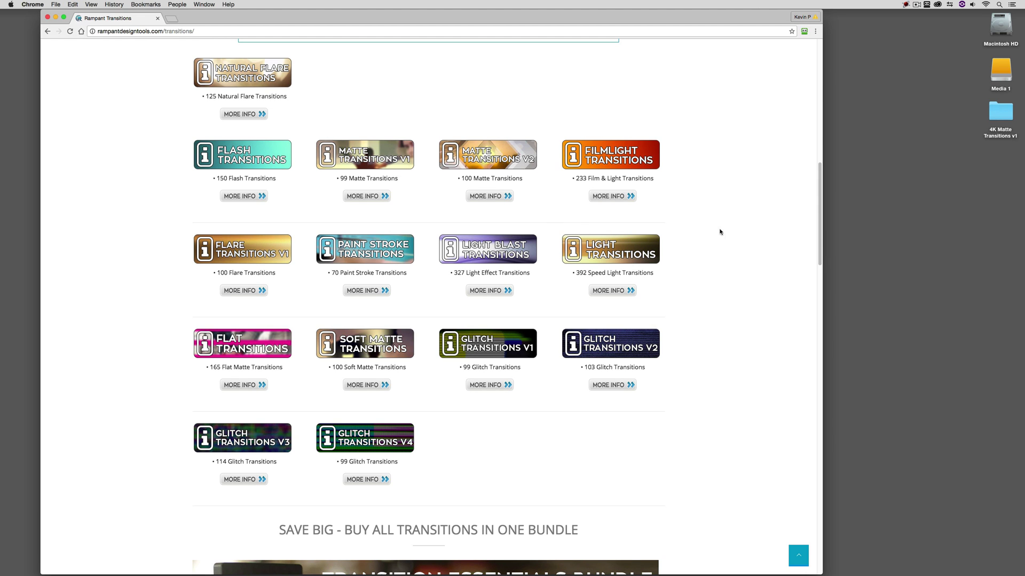
{"action": "left_click", "coordinate": [373, 159]}
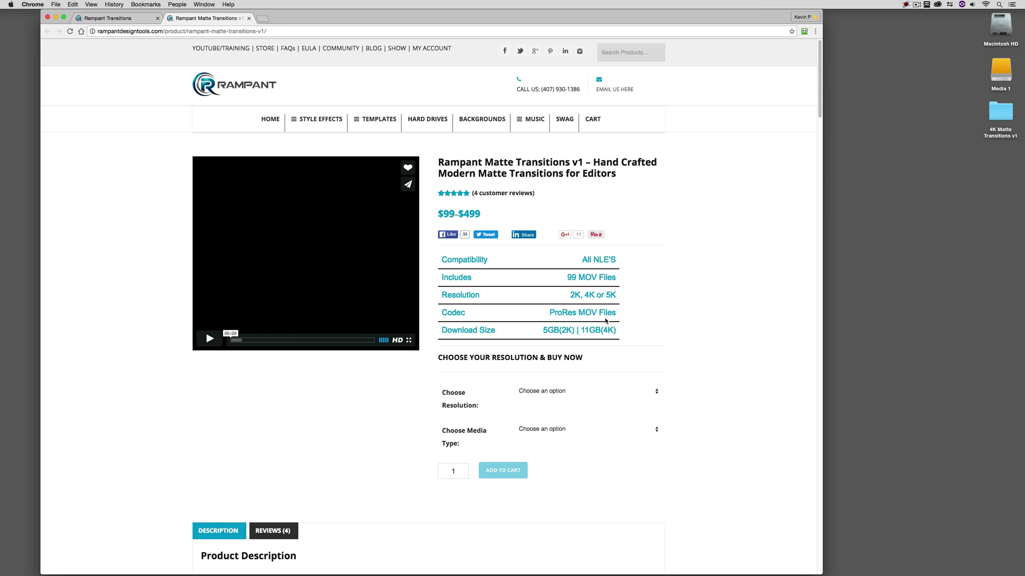
{"action": "left_click", "coordinate": [584, 392]}
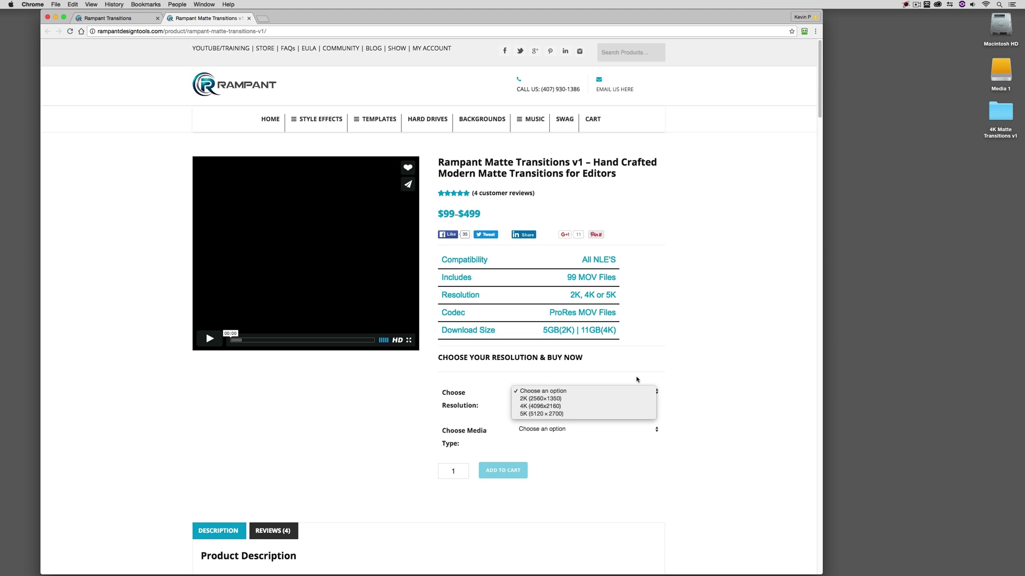
{"action": "left_click", "coordinate": [711, 285]}
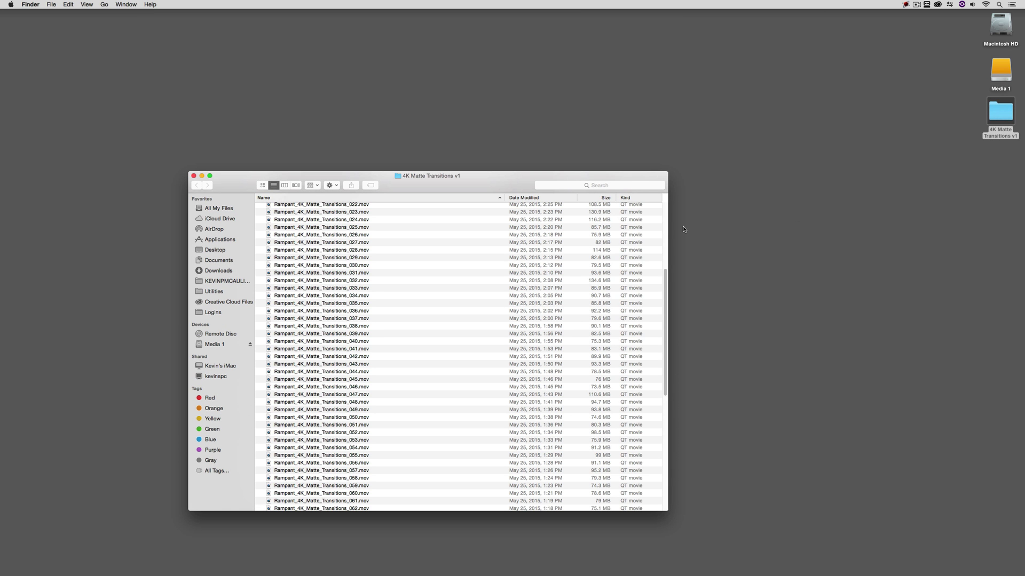
Step: Select Rampant_4K_Matte_Transitions_003.mov in the 4K folder and preview it in Quick Look
{"action": "left_click_drag", "start_coordinate": [666, 281], "coordinate": [676, 177]}
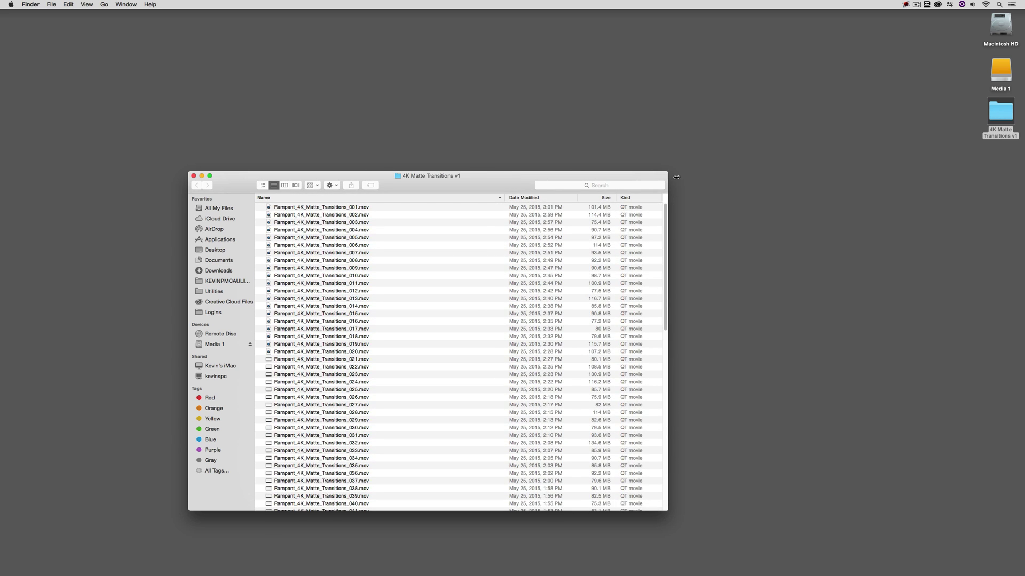
{"action": "left_click", "coordinate": [293, 223]}
{"action": "key", "text": "space"}
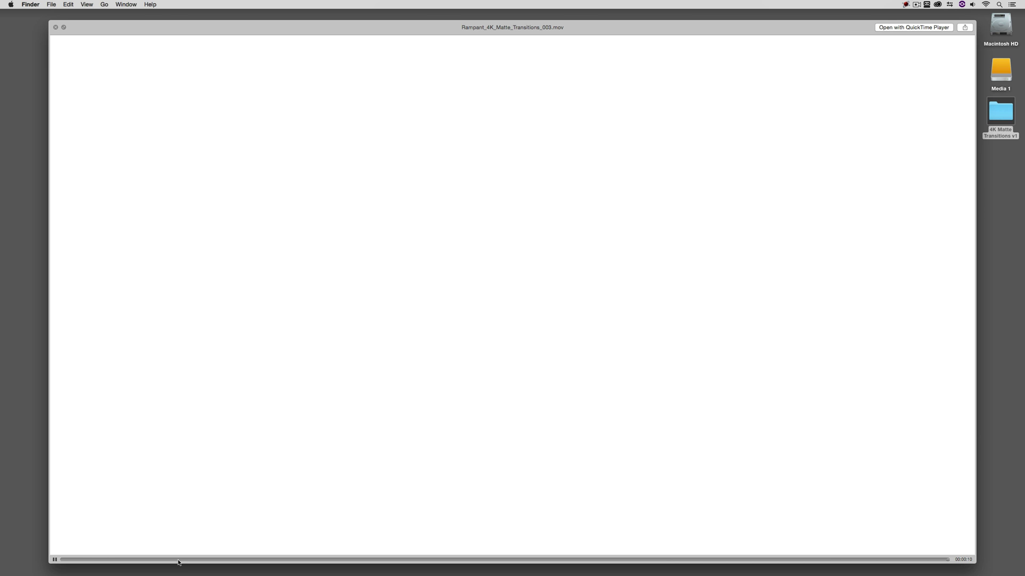
Step: Scrub through and play the _003 matte animation in Quick Look, then close the preview
{"action": "left_click", "coordinate": [159, 559]}
{"action": "left_click_drag", "start_coordinate": [158, 559], "coordinate": [87, 550]}
{"action": "left_click_drag", "start_coordinate": [371, 531], "coordinate": [151, 475]}
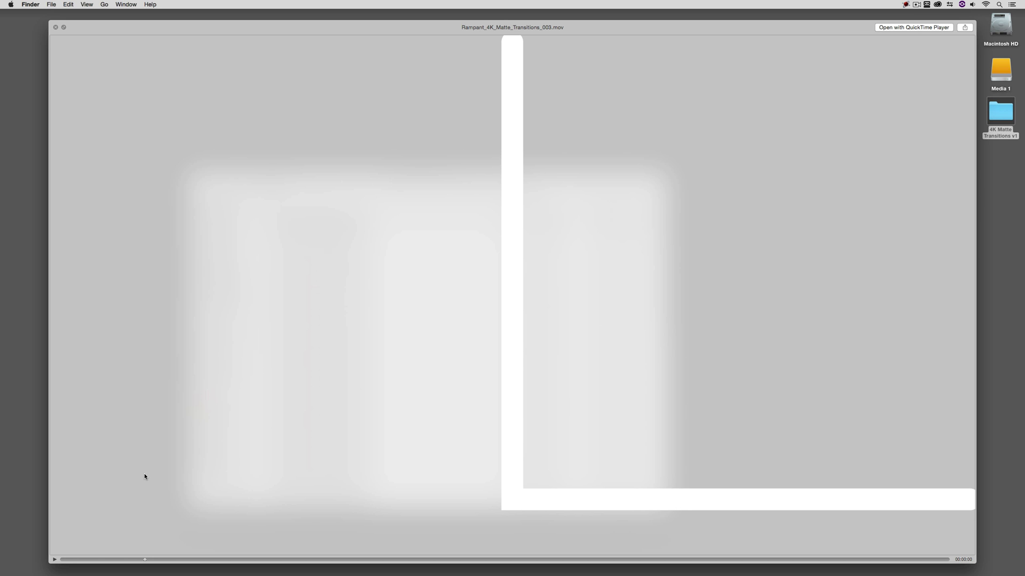
{"action": "key", "text": "space"}
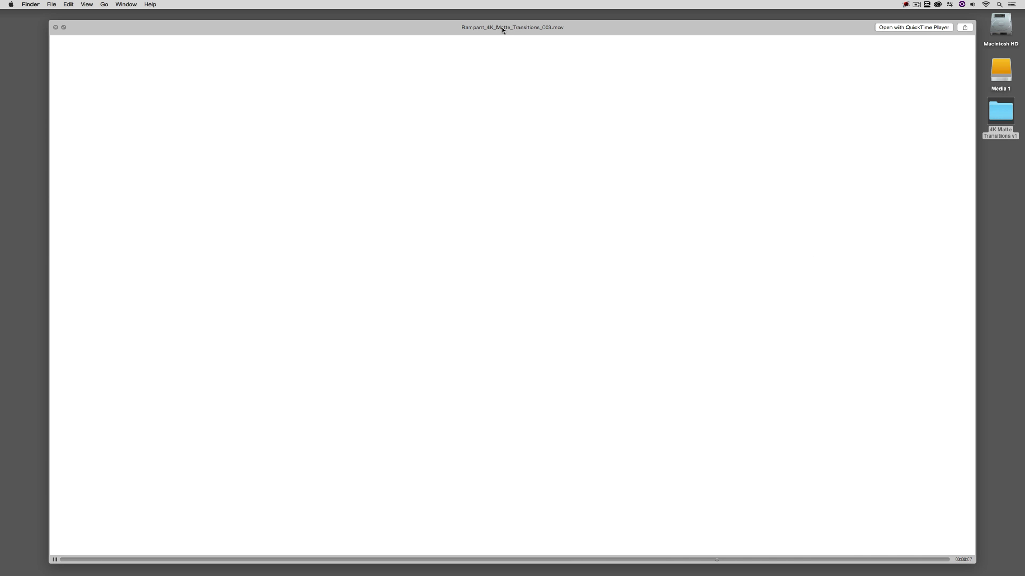
{"action": "left_click_drag", "start_coordinate": [502, 26], "coordinate": [478, 22]}
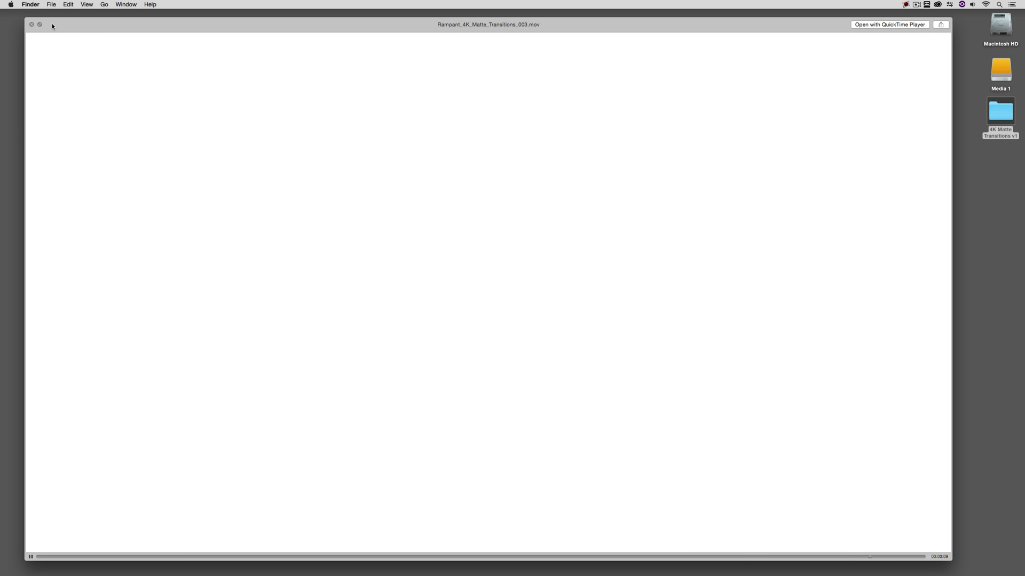
{"action": "left_click", "coordinate": [31, 25]}
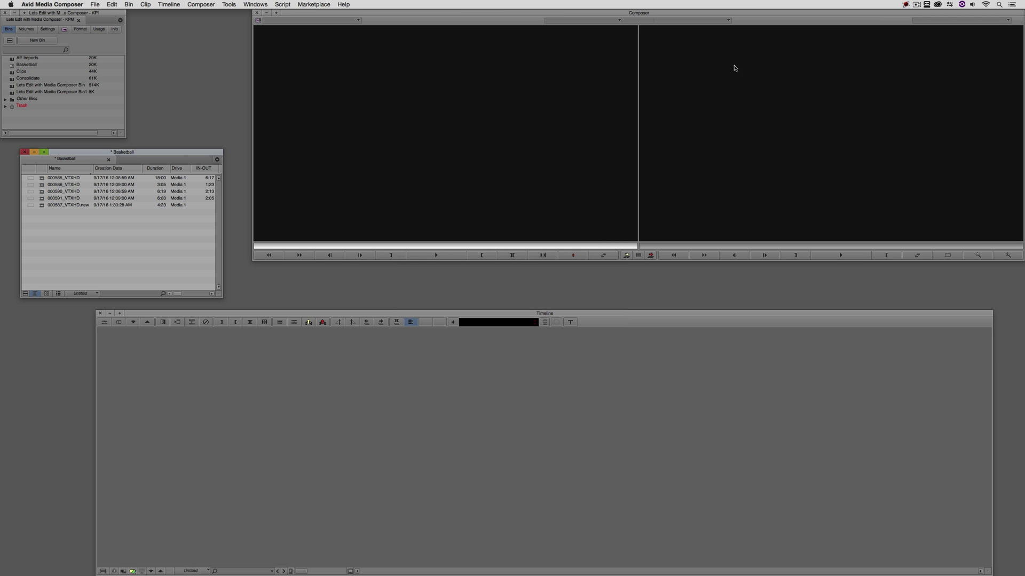
Step: Preview clips 000590_VTXHD and 000591_VTXHD, then open the Source Browser from the bin's Input menu
{"action": "double_click", "coordinate": [43, 192]}
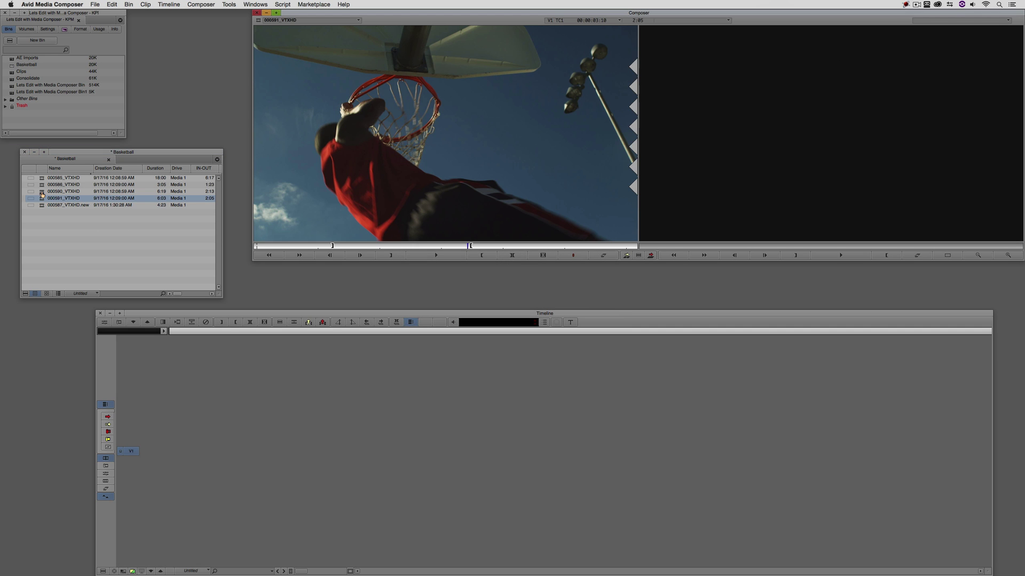
{"action": "left_click", "coordinate": [43, 198]}
{"action": "left_click_drag", "start_coordinate": [365, 246], "coordinate": [315, 246]}
{"action": "right_click", "coordinate": [96, 227]}
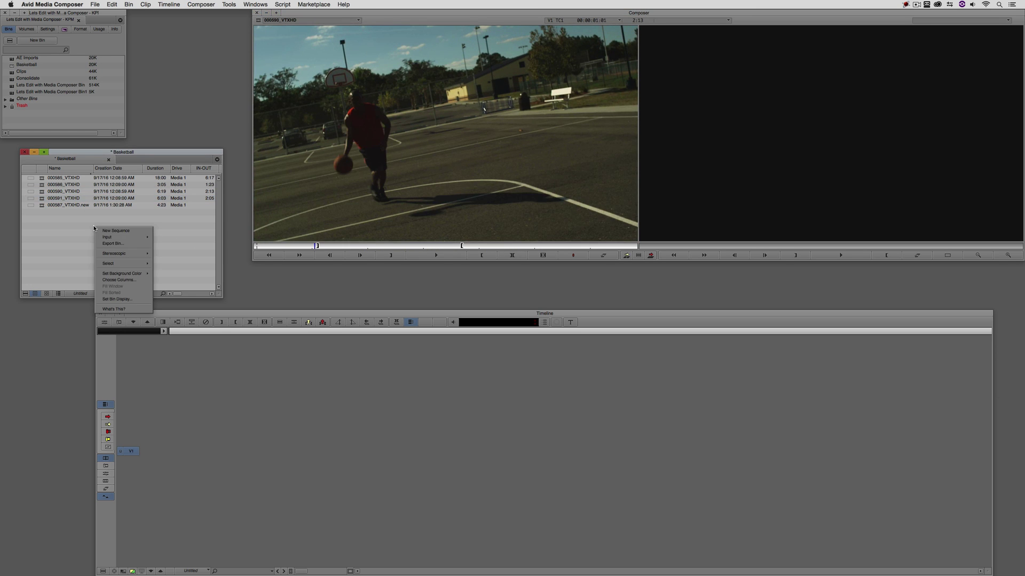
{"action": "mouse_move", "coordinate": [105, 238]}
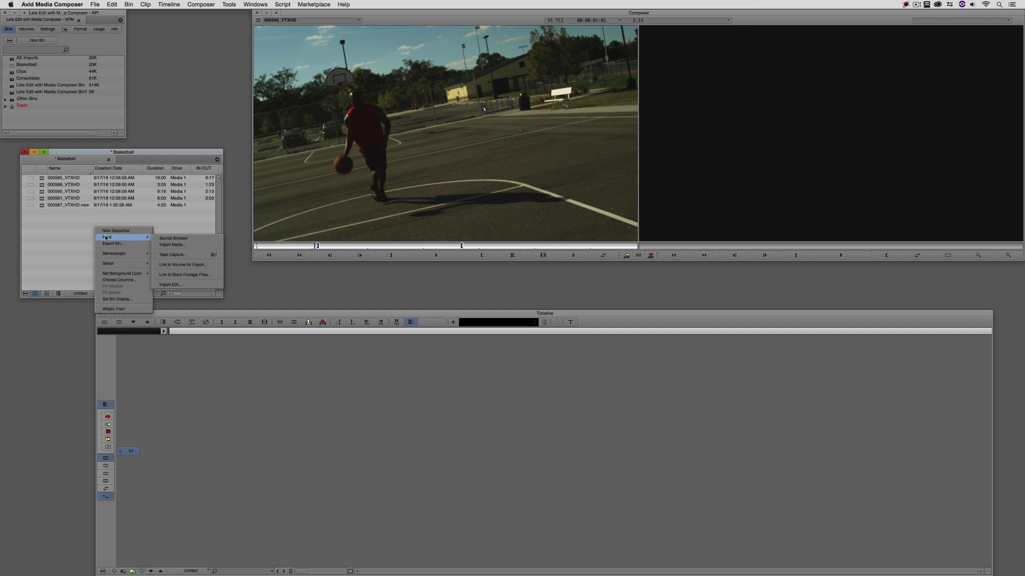
{"action": "left_click", "coordinate": [174, 238]}
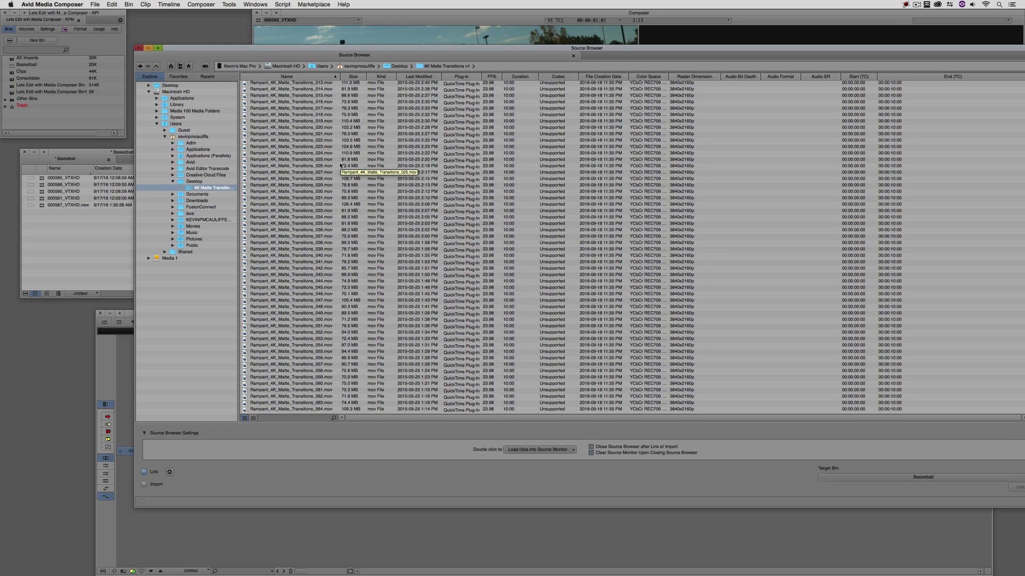
Step: Link Rampant_4K_Matte_Transitions_024.mov into the bin and scrub the resulting Matte Key clip in the Source monitor
{"action": "left_click", "coordinate": [304, 155]}
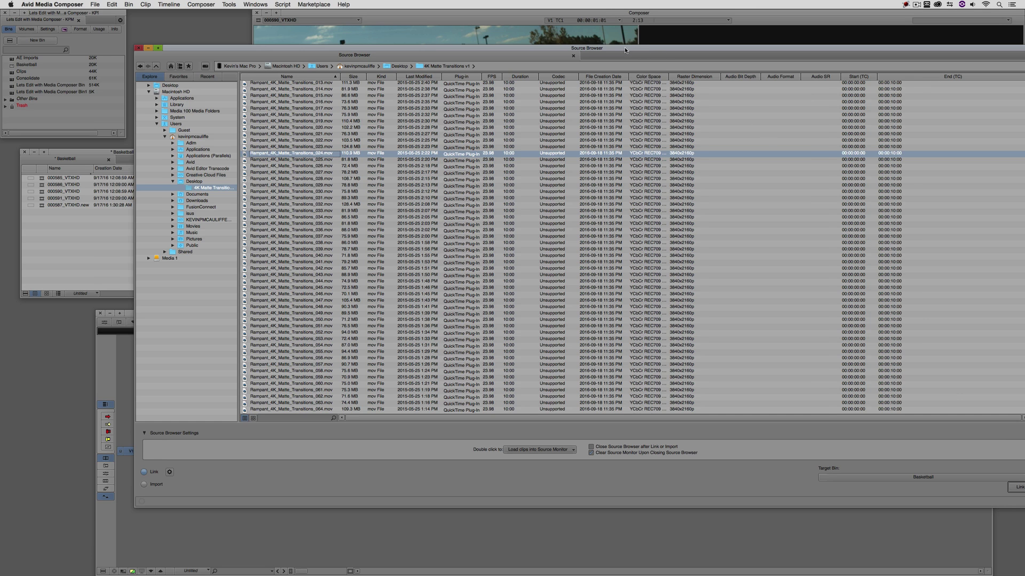
{"action": "left_click_drag", "start_coordinate": [619, 49], "coordinate": [587, 47]}
{"action": "left_click", "coordinate": [988, 484]}
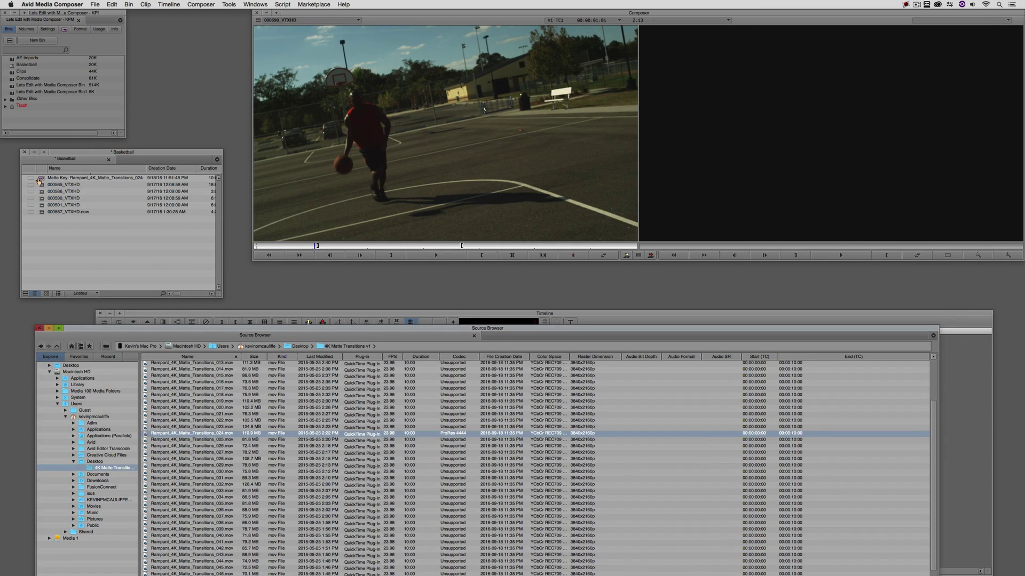
{"action": "left_click", "coordinate": [154, 178]}
{"action": "left_click_drag", "start_coordinate": [286, 176], "coordinate": [358, 200]}
{"action": "left_click", "coordinate": [299, 246]}
{"action": "left_click_drag", "start_coordinate": [614, 246], "coordinate": [390, 247]}
{"action": "left_click", "coordinate": [471, 245]}
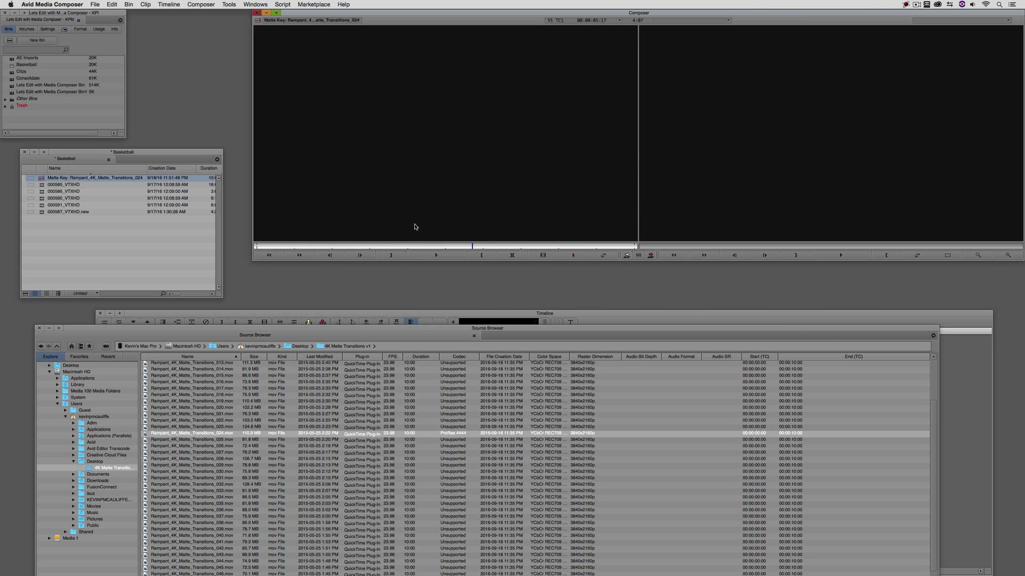
{"action": "left_click_drag", "start_coordinate": [271, 246], "coordinate": [256, 247]}
Step: Delete the _024 Matte Key clip from the Basketball bin and move the Source Browser back to the top
{"action": "left_click", "coordinate": [44, 179]}
{"action": "key", "text": "Delete"}
{"action": "left_click", "coordinate": [493, 287]}
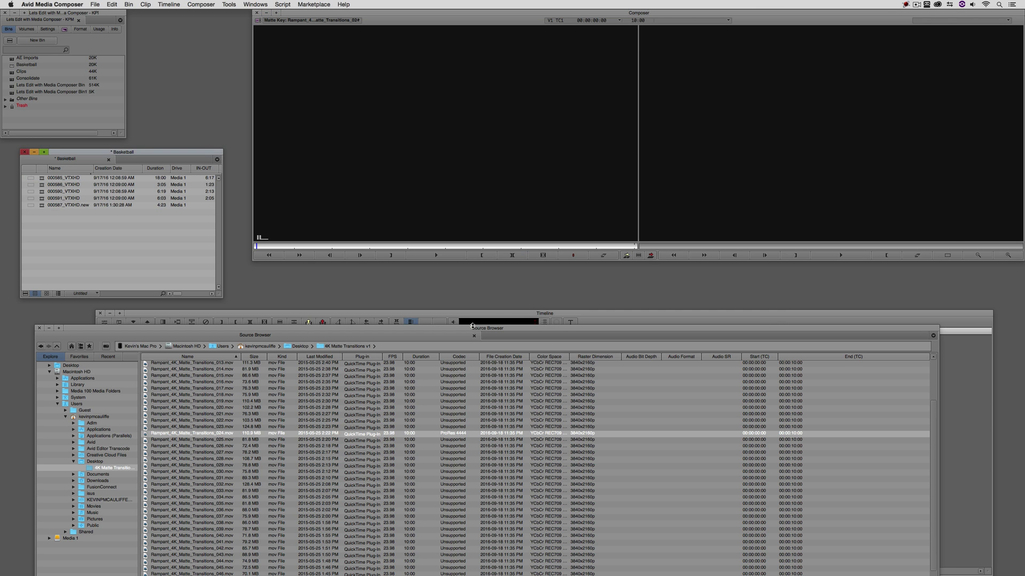
{"action": "left_click_drag", "start_coordinate": [471, 325], "coordinate": [503, 43]}
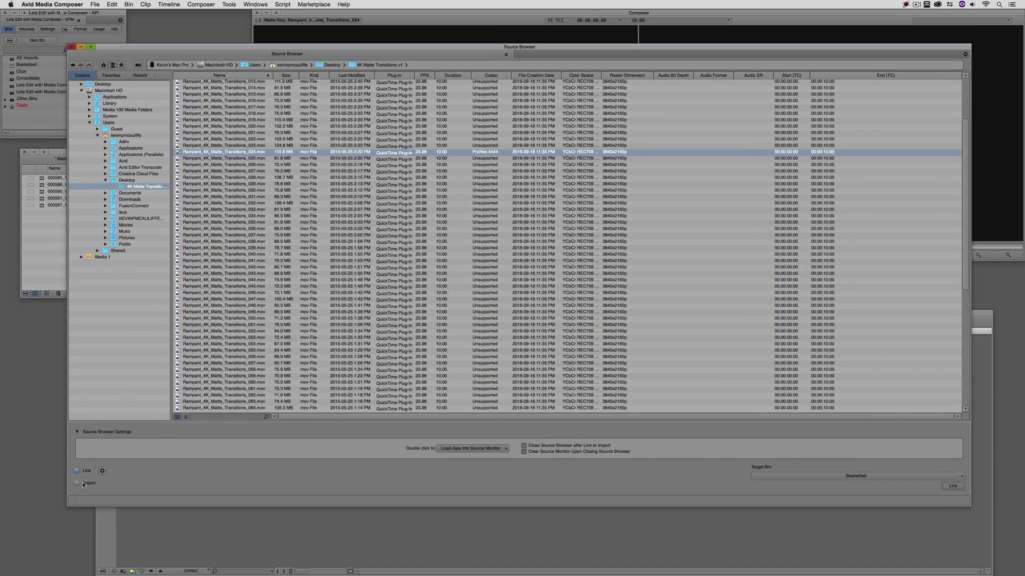
Step: Set the link settings' alpha channel to Ignore and confirm with OK
{"action": "left_click", "coordinate": [102, 470]}
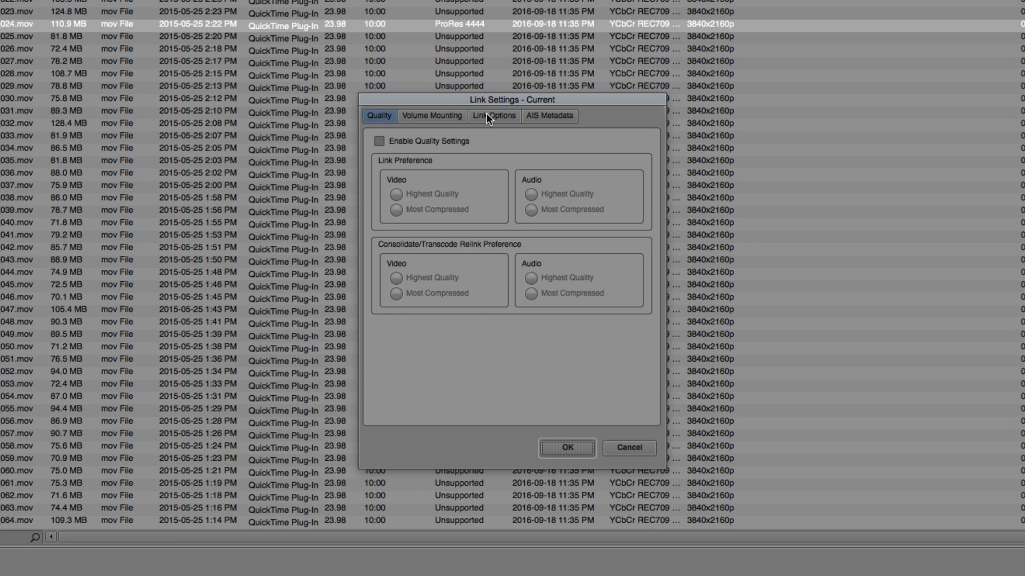
{"action": "left_click", "coordinate": [487, 116]}
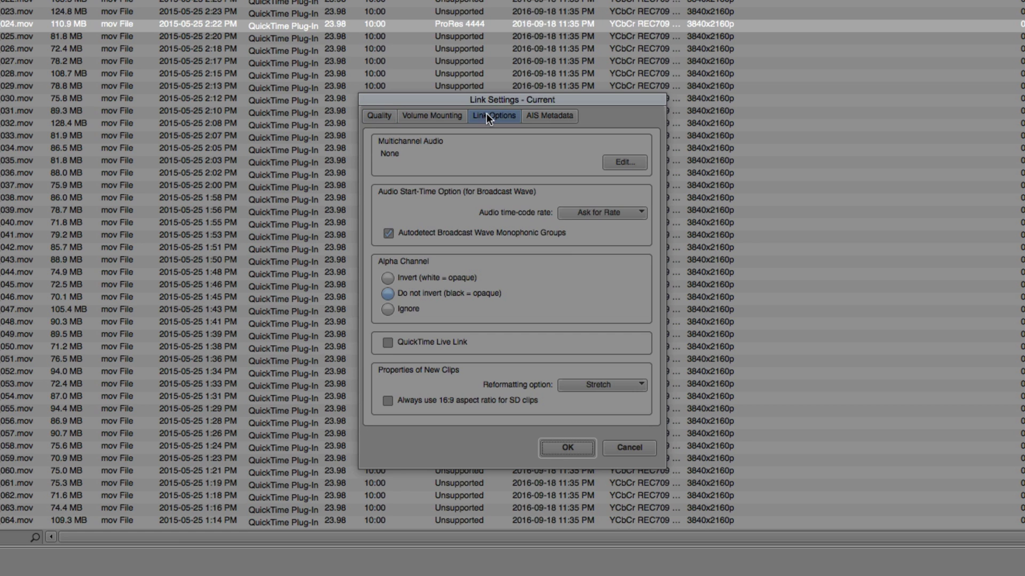
{"action": "left_click", "coordinate": [388, 309]}
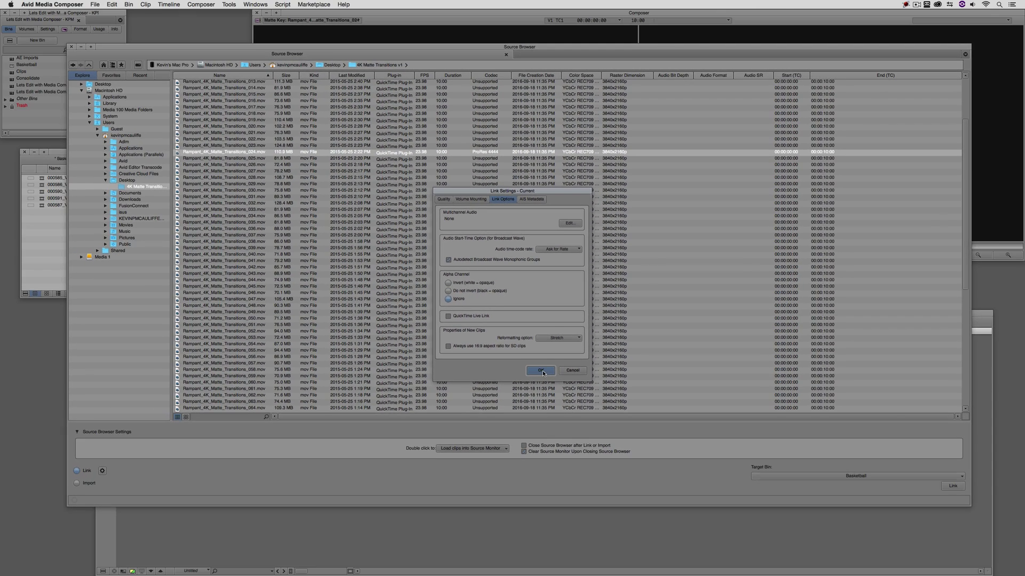
{"action": "left_click", "coordinate": [569, 448]}
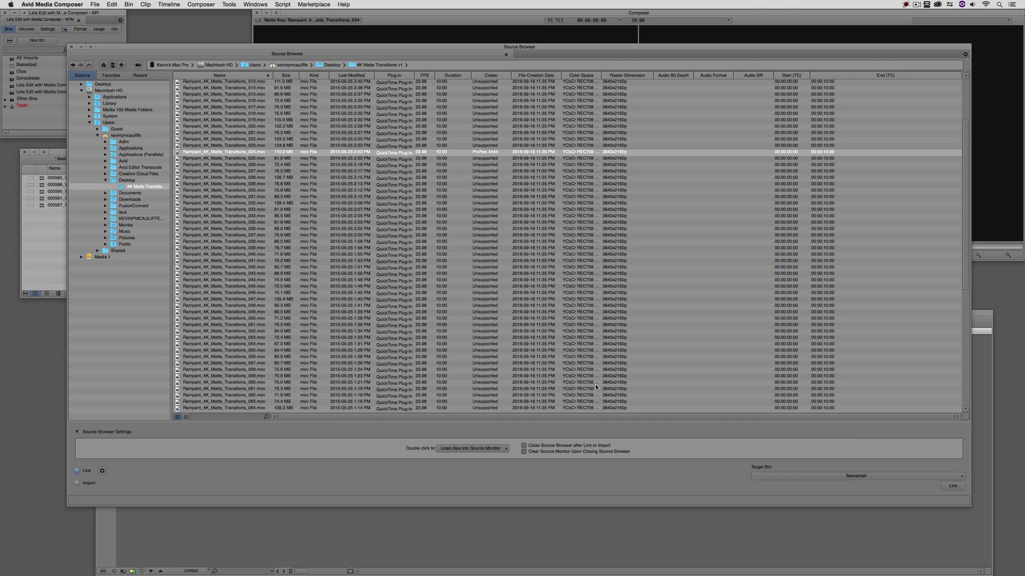
Step: Link Rampant_4K_Matte_Transitions_027 into the Basketball bin, close the Source Browser, and load it in the Source monitor
{"action": "left_click", "coordinate": [956, 488]}
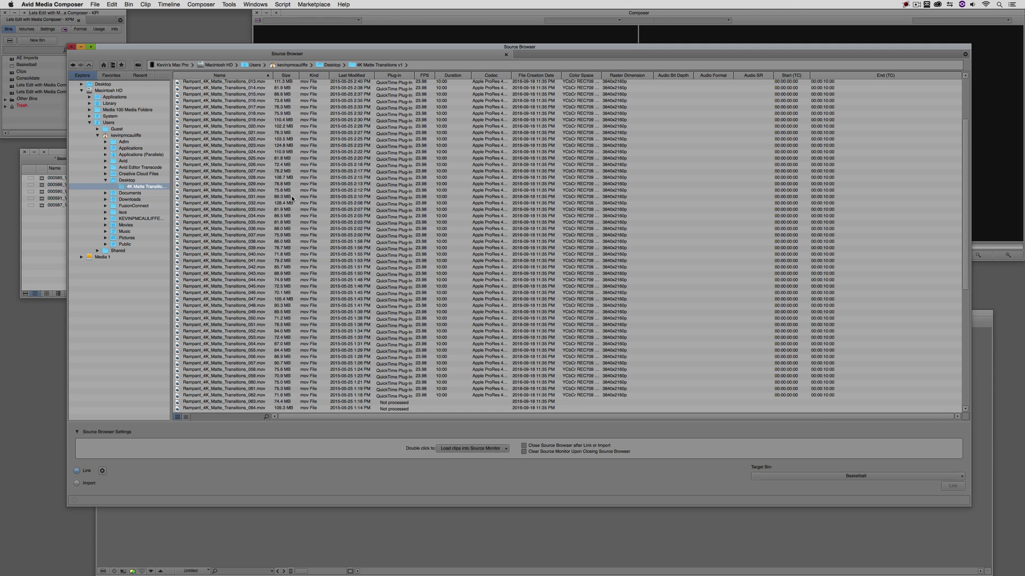
{"action": "left_click", "coordinate": [226, 171]}
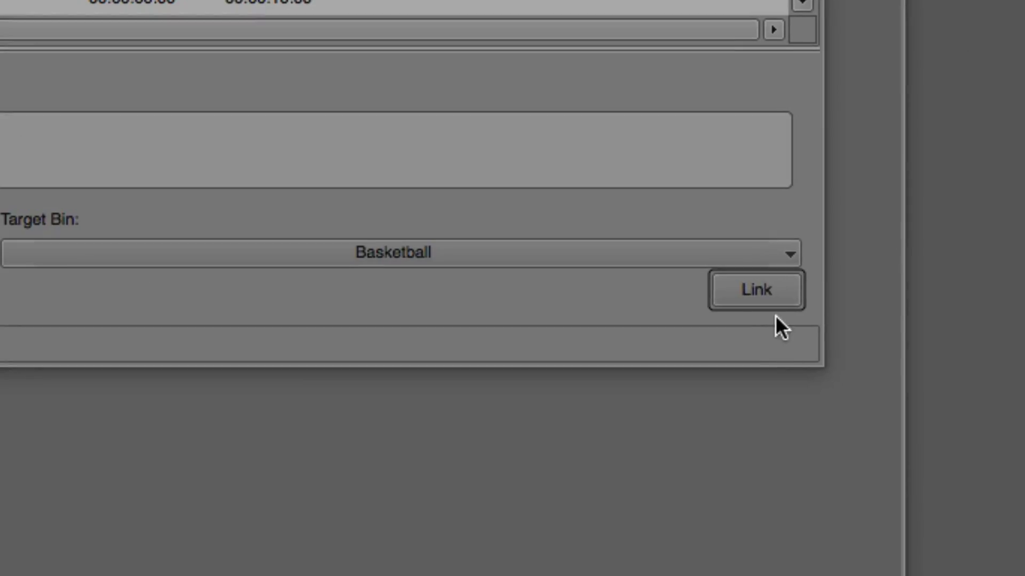
{"action": "left_click", "coordinate": [952, 486]}
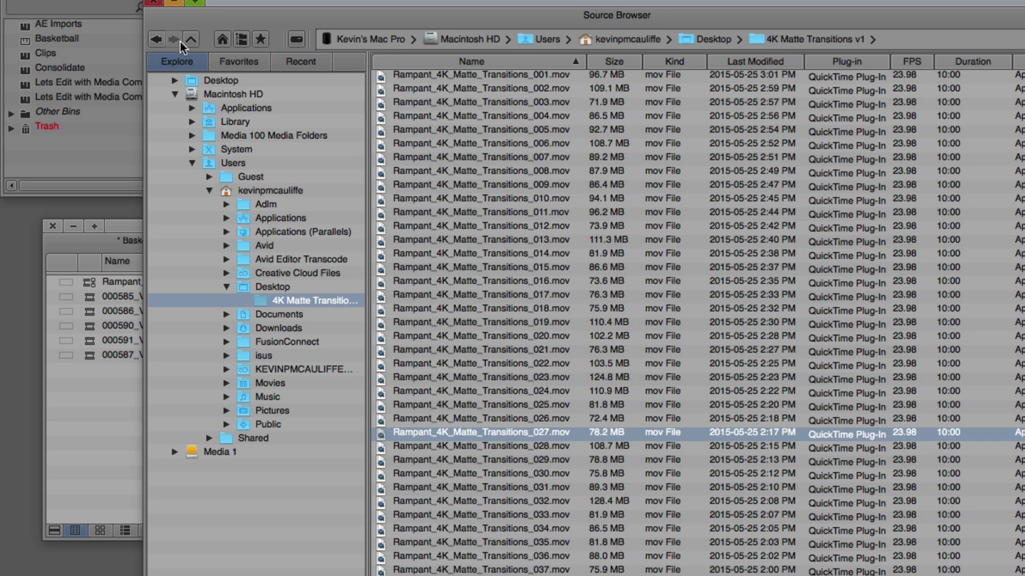
{"action": "left_click", "coordinate": [153, 2]}
{"action": "left_click_drag", "start_coordinate": [88, 283], "coordinate": [736, 227]}
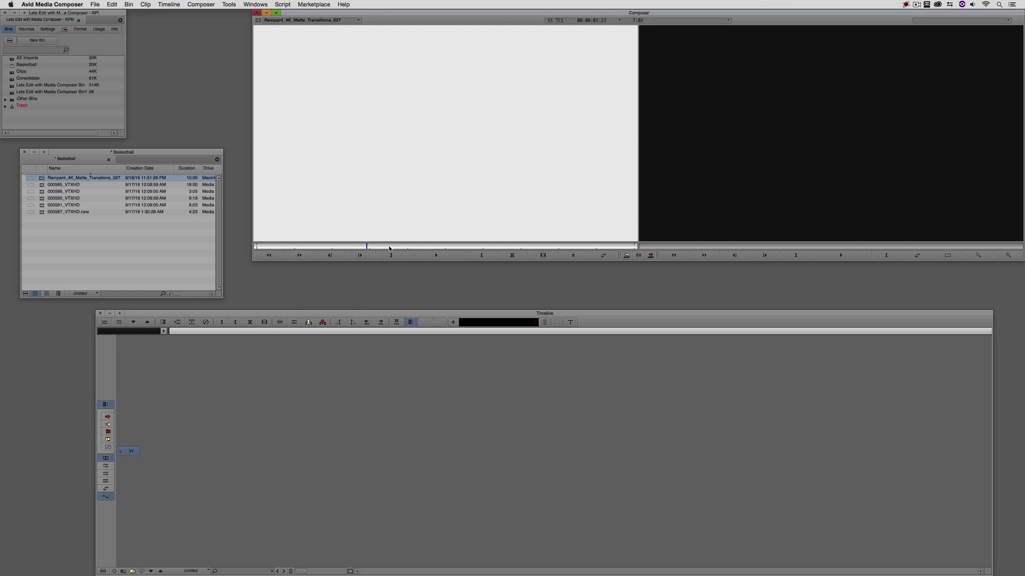
Step: Load the 000585_VTXHD fence shot, cue about four seconds in, and edit it into Untitled Sequence.01 on V1
{"action": "mouse_move", "coordinate": [314, 247]}
{"action": "left_mouse_down"}
{"action": "mouse_move", "coordinate": [258, 246]}
{"action": "mouse_move", "coordinate": [379, 245]}
{"action": "mouse_move", "coordinate": [256, 246]}
{"action": "left_mouse_up"}
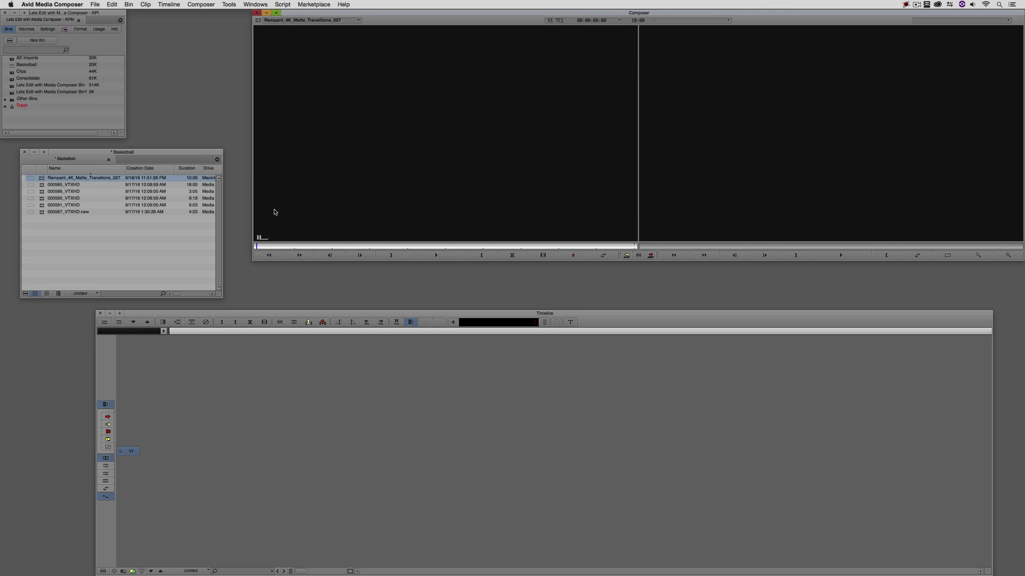
{"action": "left_click", "coordinate": [90, 229]}
{"action": "left_click", "coordinate": [42, 186]}
{"action": "double_click", "coordinate": [41, 185]}
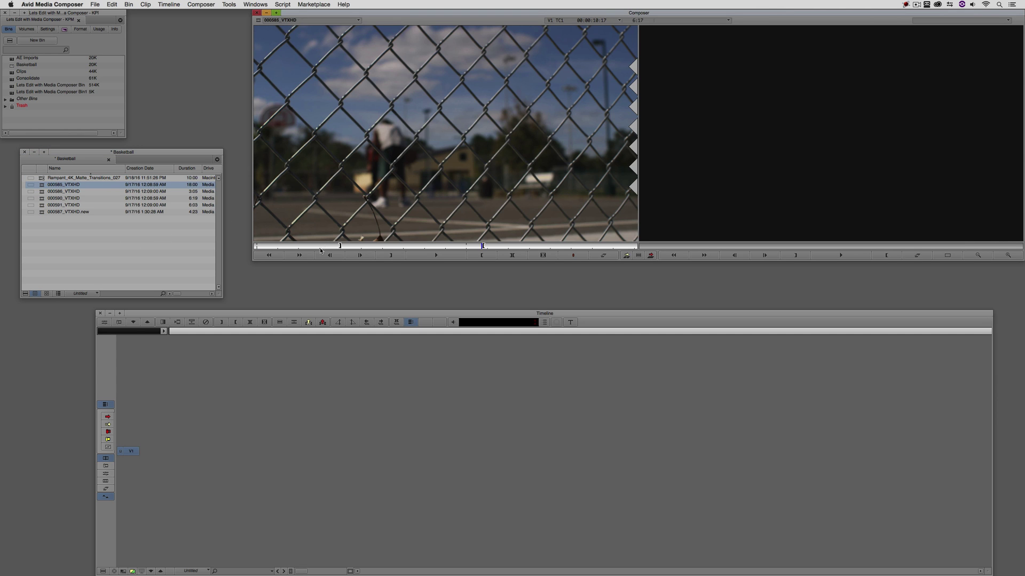
{"action": "left_click_drag", "start_coordinate": [325, 247], "coordinate": [397, 246]}
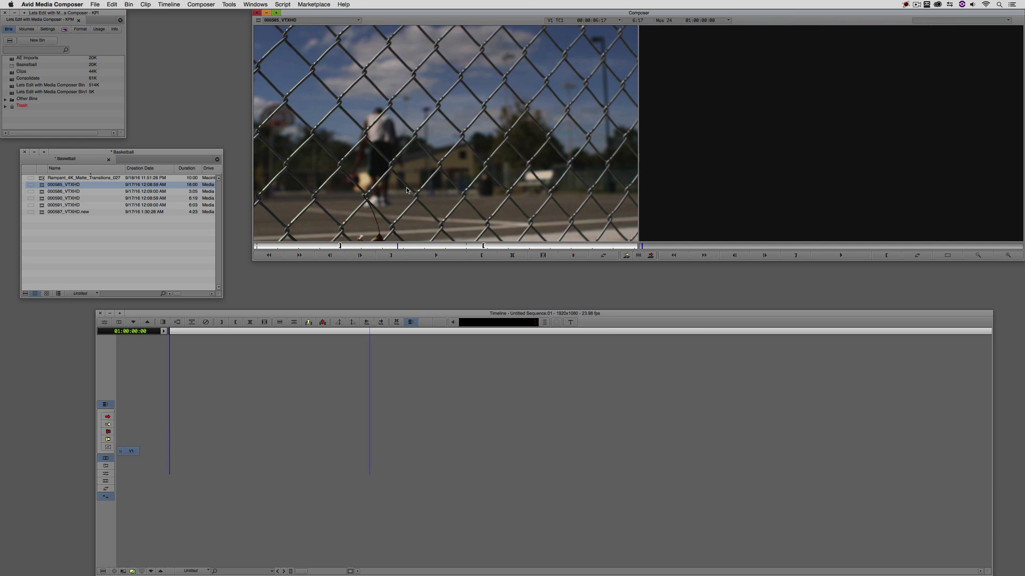
{"action": "left_click_drag", "start_coordinate": [411, 200], "coordinate": [422, 315]}
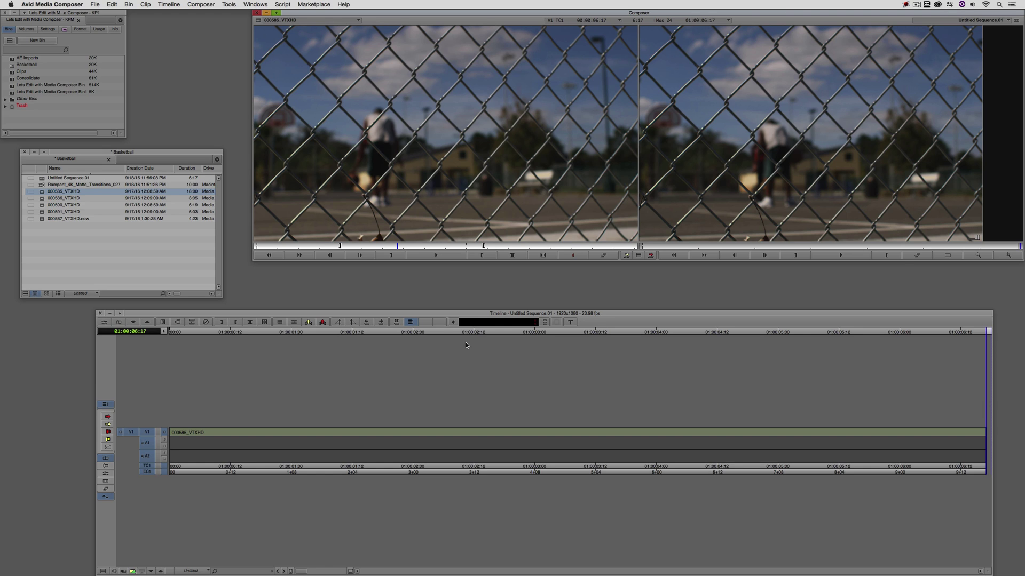
Step: Add new video tracks with Cmd+Y and load the _027 matte clip to preview its black-to-white wipe
{"action": "left_click", "coordinate": [697, 199]}
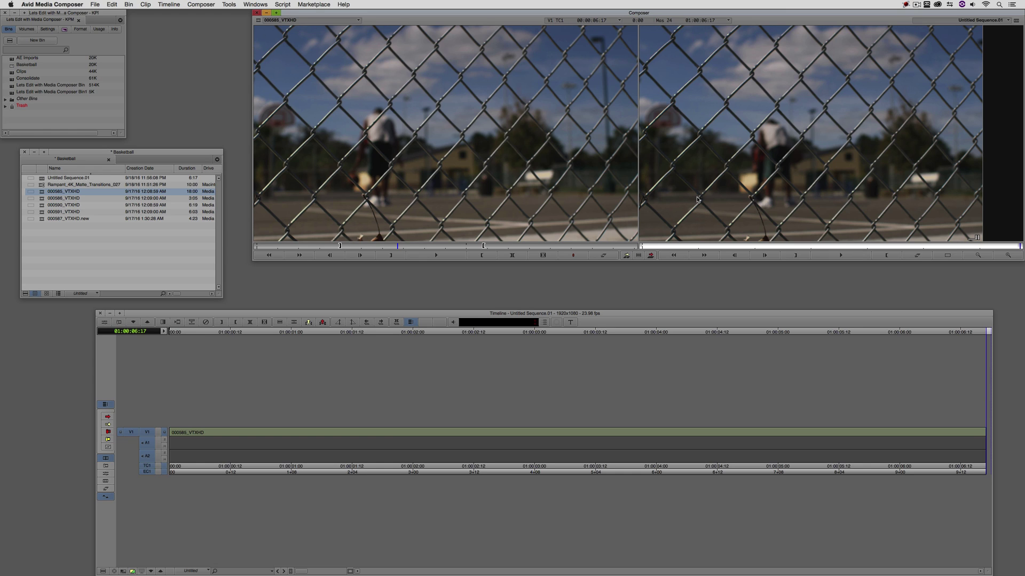
{"action": "key", "text": "super+y"}
{"action": "key", "text": "super+y"}
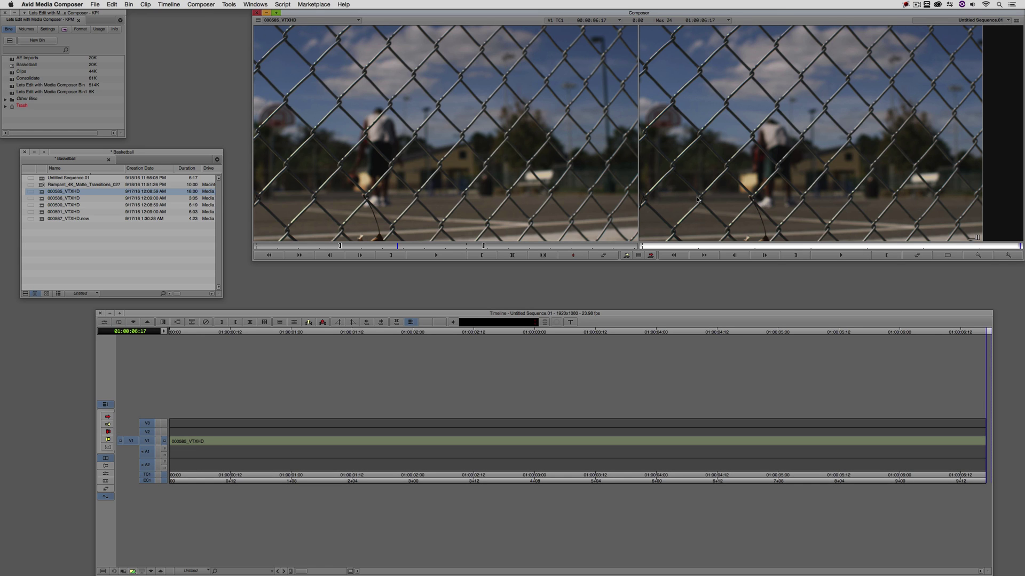
{"action": "left_click_drag", "start_coordinate": [44, 184], "coordinate": [343, 193]}
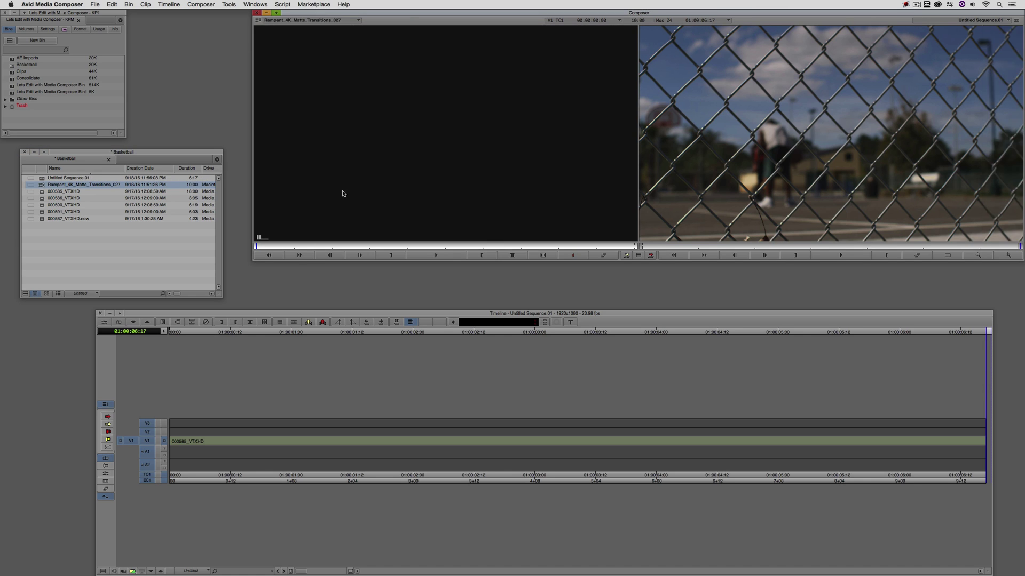
{"action": "left_click", "coordinate": [257, 246]}
{"action": "left_click_drag", "start_coordinate": [257, 247], "coordinate": [302, 244]}
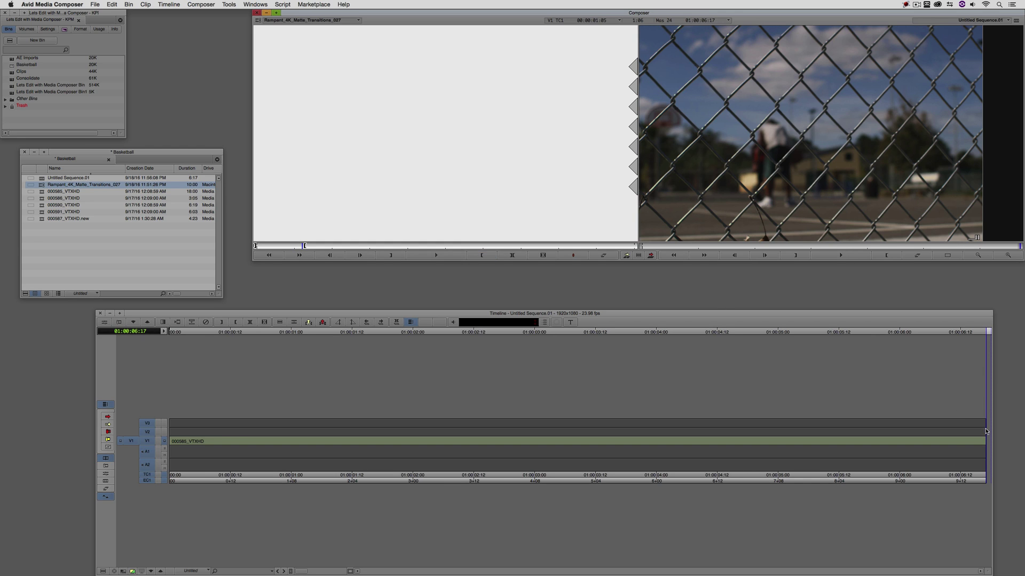
Step: Patch source V1 to V3 and overwrite the matte clip at the end of the sequence
{"action": "left_click", "coordinate": [938, 426]}
{"action": "left_click", "coordinate": [1010, 435]}
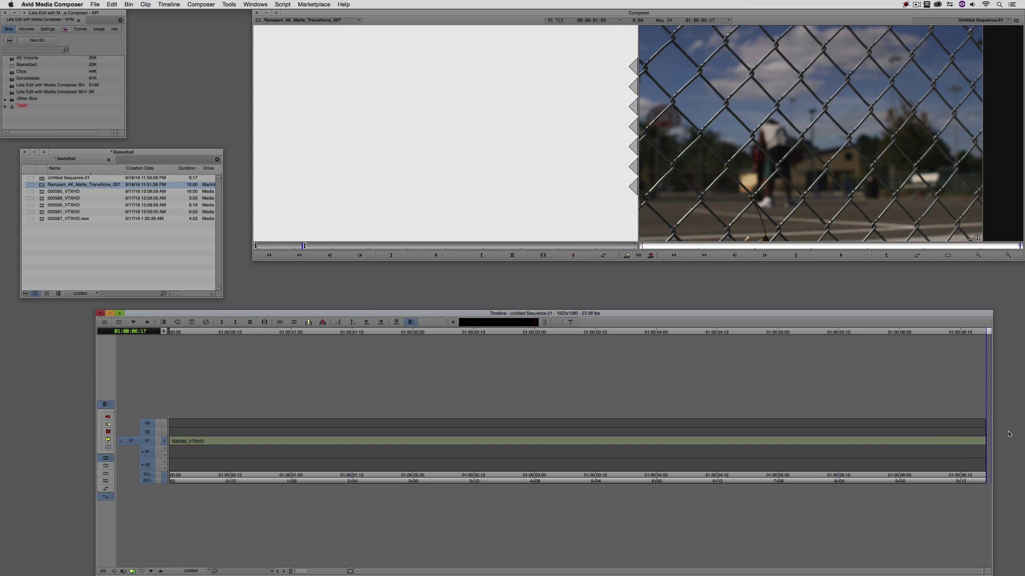
{"action": "left_click_drag", "start_coordinate": [131, 441], "coordinate": [147, 423]}
{"action": "key", "text": "b"}
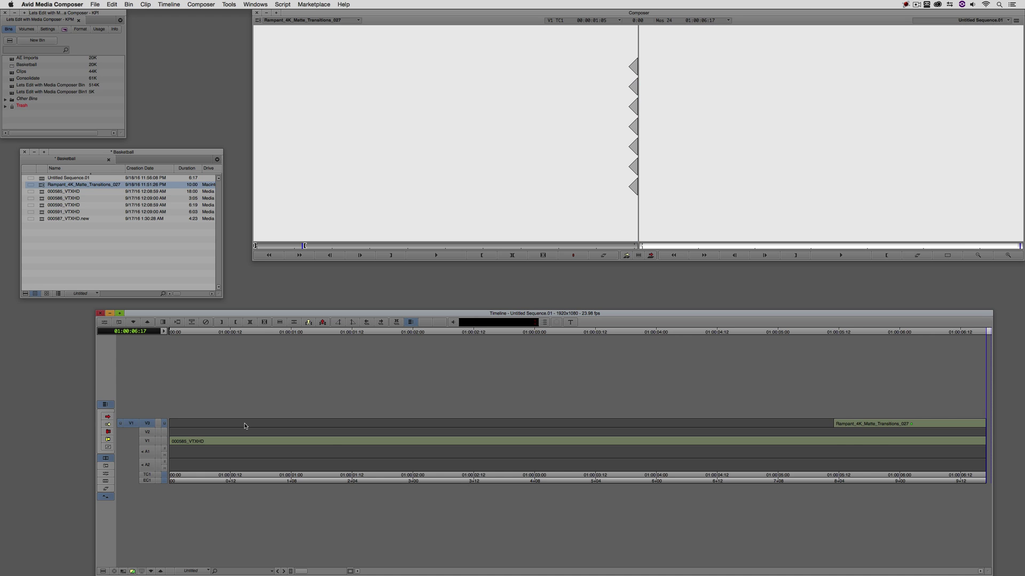
{"action": "mouse_move", "coordinate": [835, 442]}
{"action": "left_mouse_down"}
{"action": "mouse_move", "coordinate": [986, 435]}
{"action": "mouse_move", "coordinate": [816, 435]}
{"action": "mouse_move", "coordinate": [980, 435]}
{"action": "mouse_move", "coordinate": [837, 446]}
{"action": "left_mouse_up"}
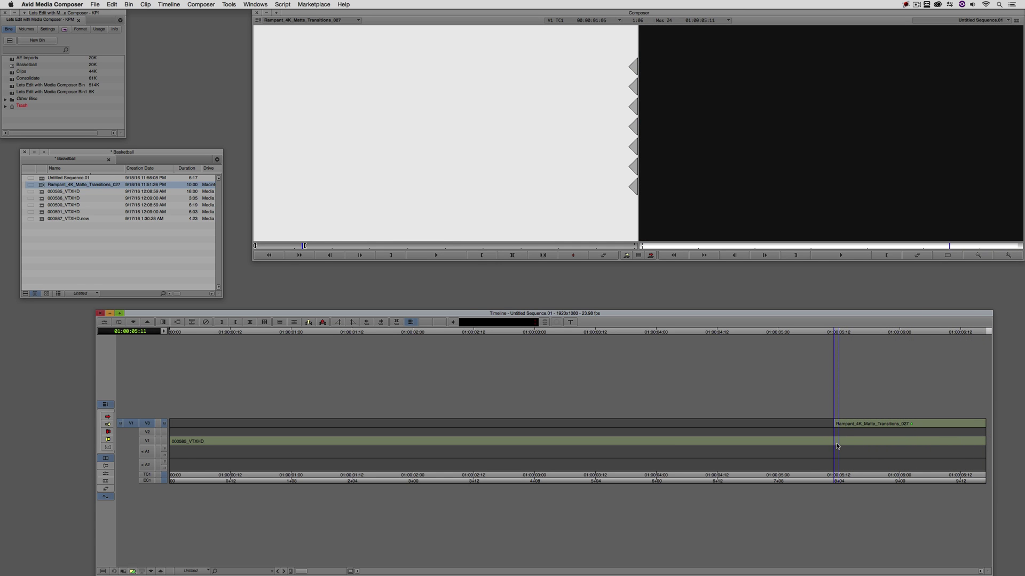
Step: Load the 000590_VTXHD court shot, clear its Out mark, and overwrite it onto V2 beneath the matte
{"action": "double_click", "coordinate": [40, 198]}
{"action": "double_click", "coordinate": [44, 205]}
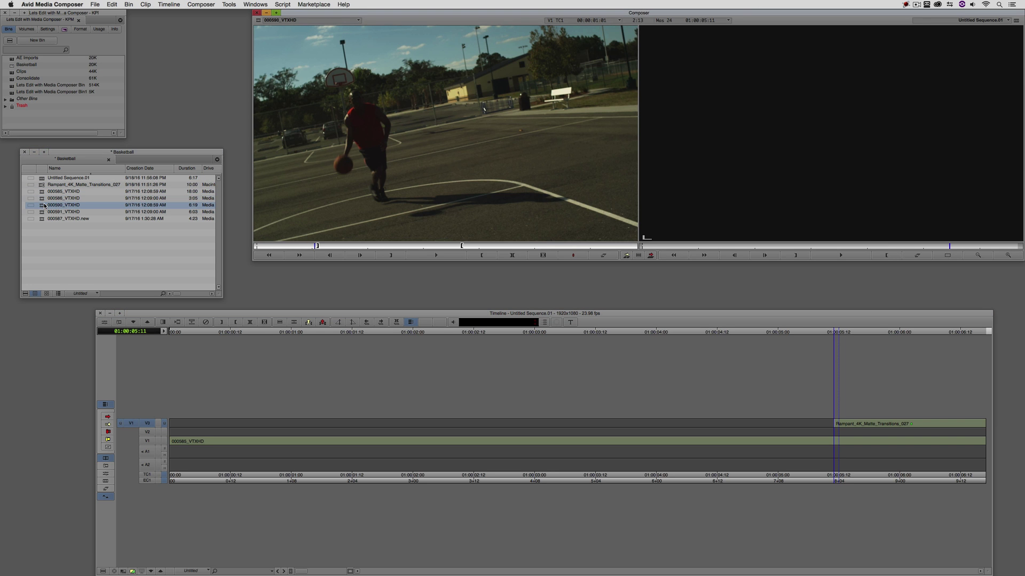
{"action": "double_click", "coordinate": [46, 211]}
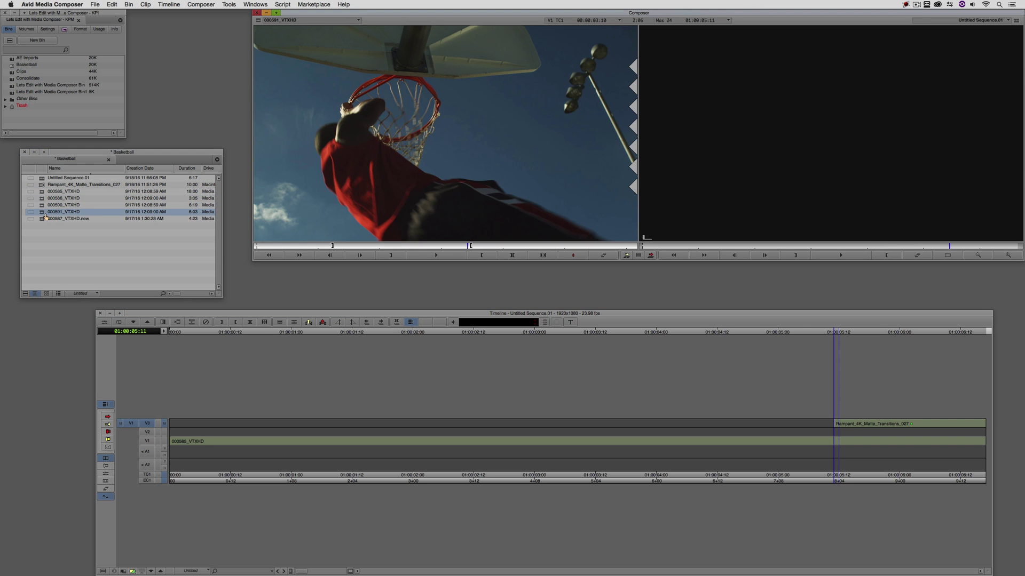
{"action": "double_click", "coordinate": [44, 205]}
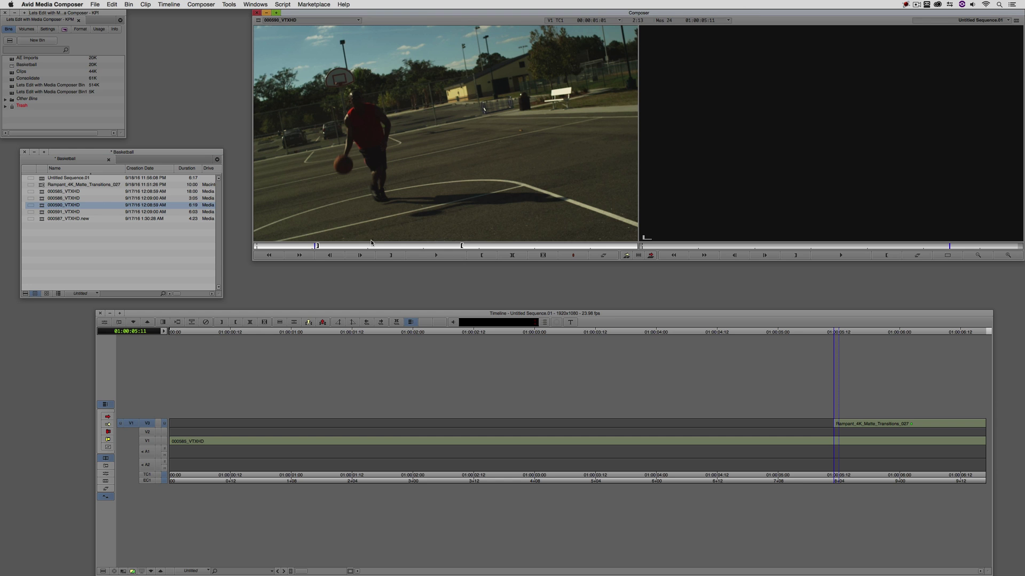
{"action": "left_click_drag", "start_coordinate": [372, 244], "coordinate": [242, 254]}
{"action": "key", "text": "f"}
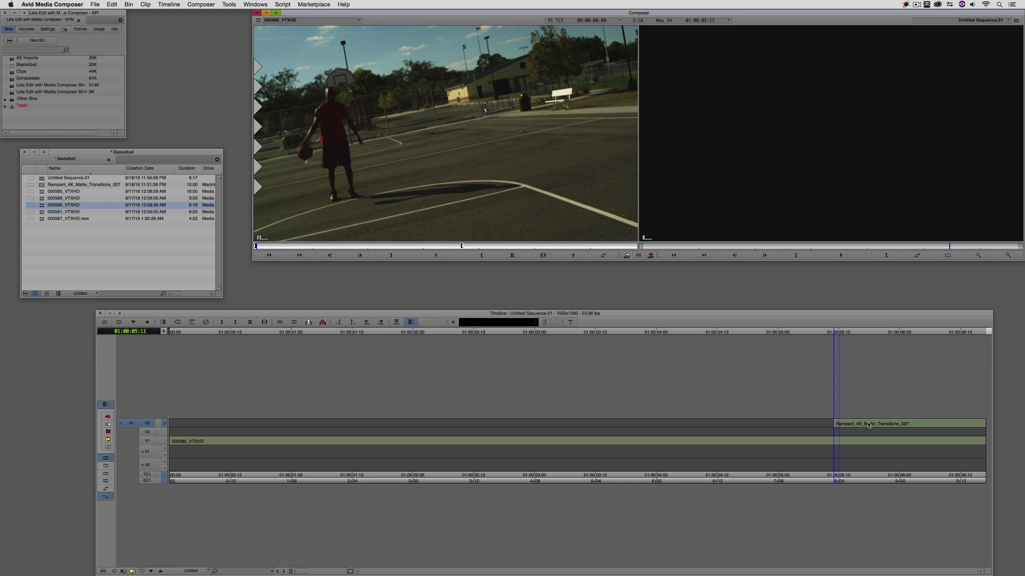
{"action": "left_click", "coordinate": [846, 436]}
{"action": "left_click_drag", "start_coordinate": [131, 423], "coordinate": [145, 432]}
{"action": "key", "text": "b"}
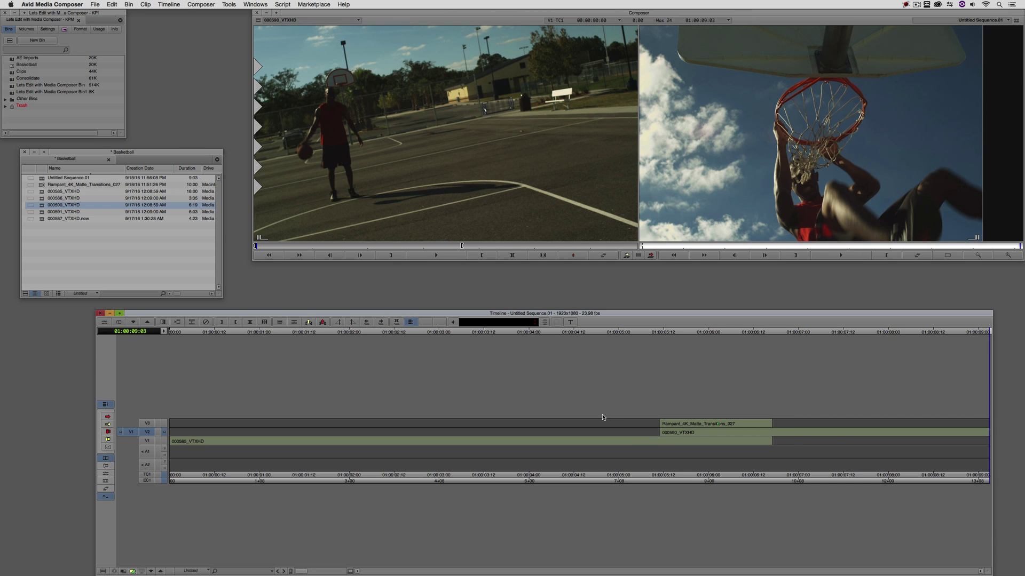
Step: Apply the Matte Key effect from the Key category to the V3 matte clip
{"action": "key", "text": "super+8"}
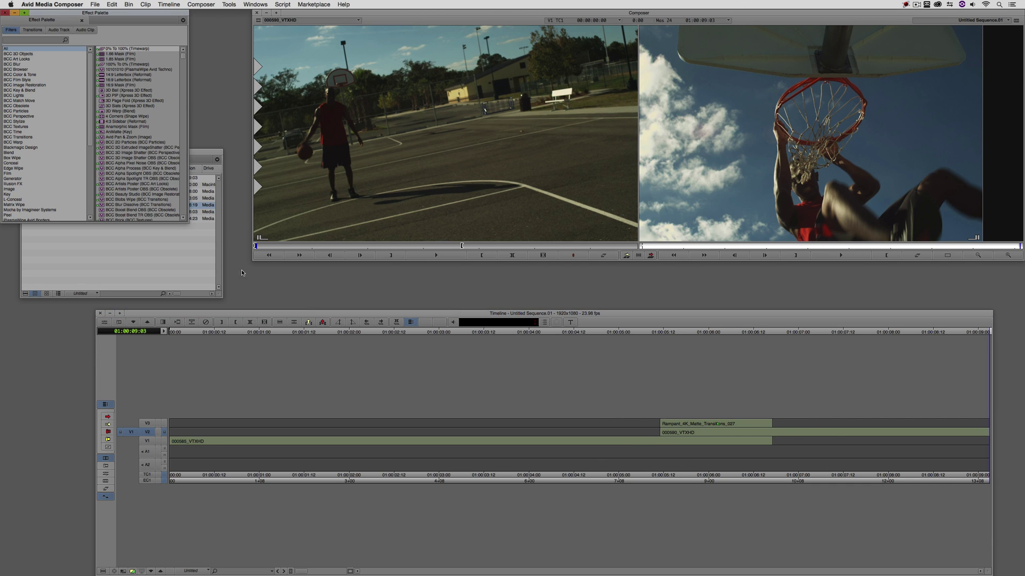
{"action": "scroll", "coordinate": [53, 221], "scroll_direction": "down", "scroll_amount": 1}
{"action": "left_click", "coordinate": [37, 178]}
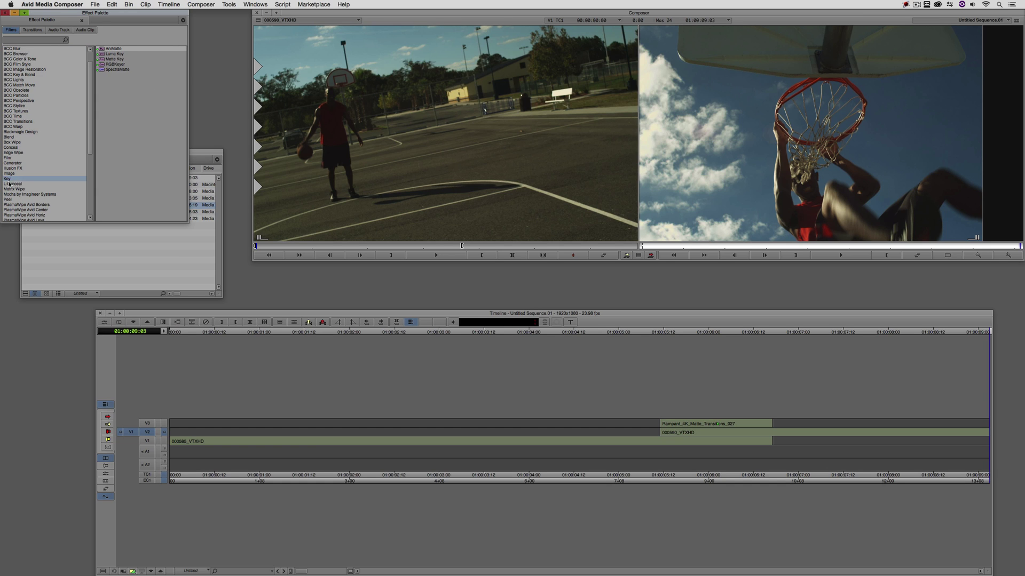
{"action": "left_click", "coordinate": [101, 59]}
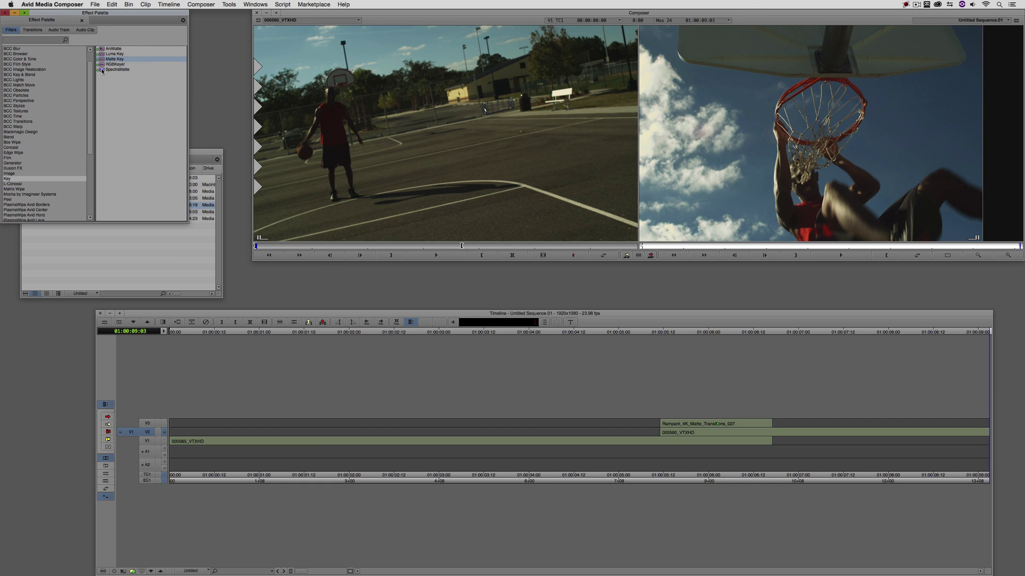
{"action": "left_click_drag", "start_coordinate": [100, 60], "coordinate": [597, 303]}
{"action": "left_click_drag", "start_coordinate": [640, 344], "coordinate": [699, 423]}
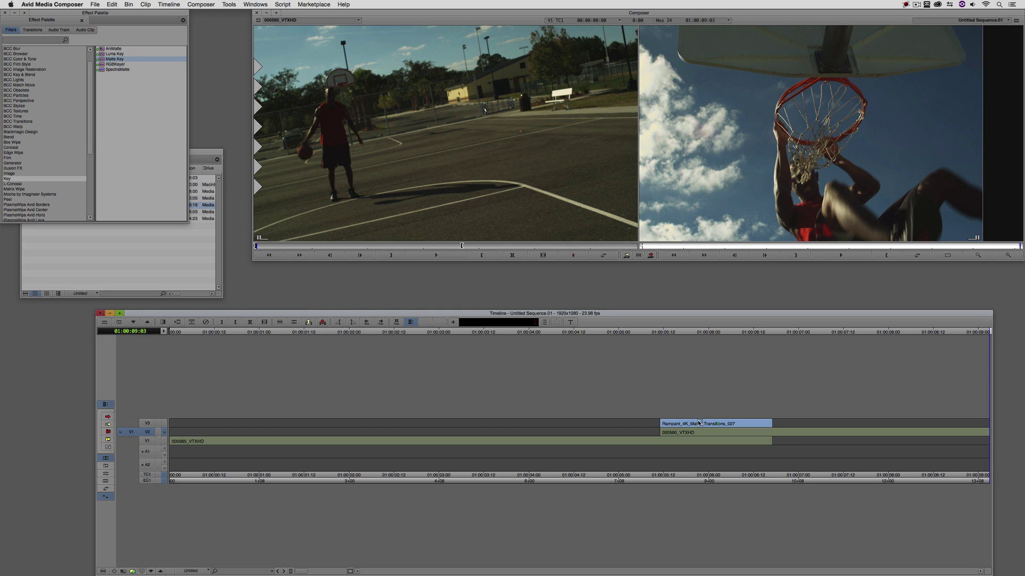
{"action": "left_click_drag", "start_coordinate": [698, 423], "coordinate": [699, 423]}
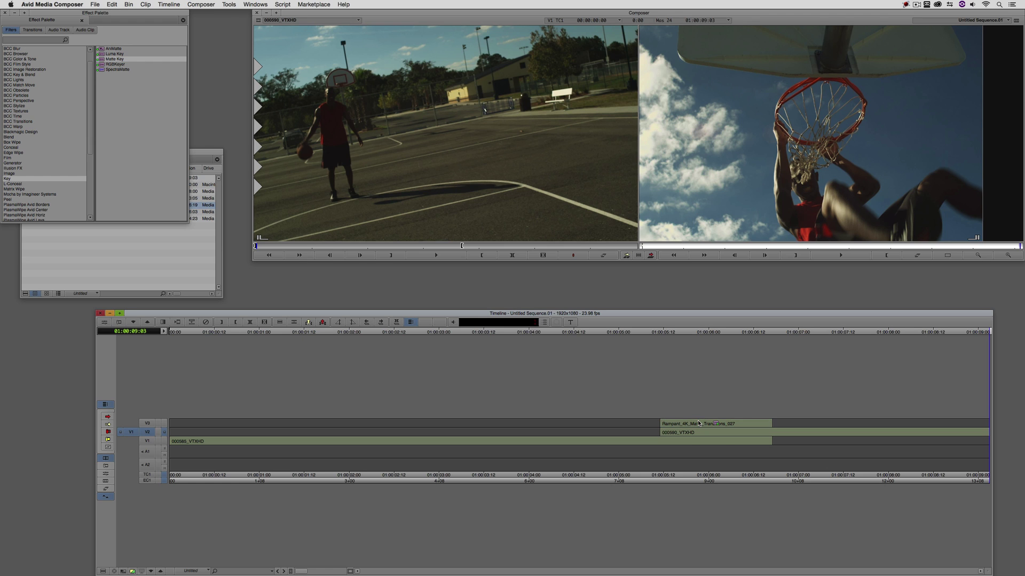
Step: Monitor V3 at 01:00:05:23 and step frame by frame through the fence-to-court wipe
{"action": "left_click", "coordinate": [706, 432]}
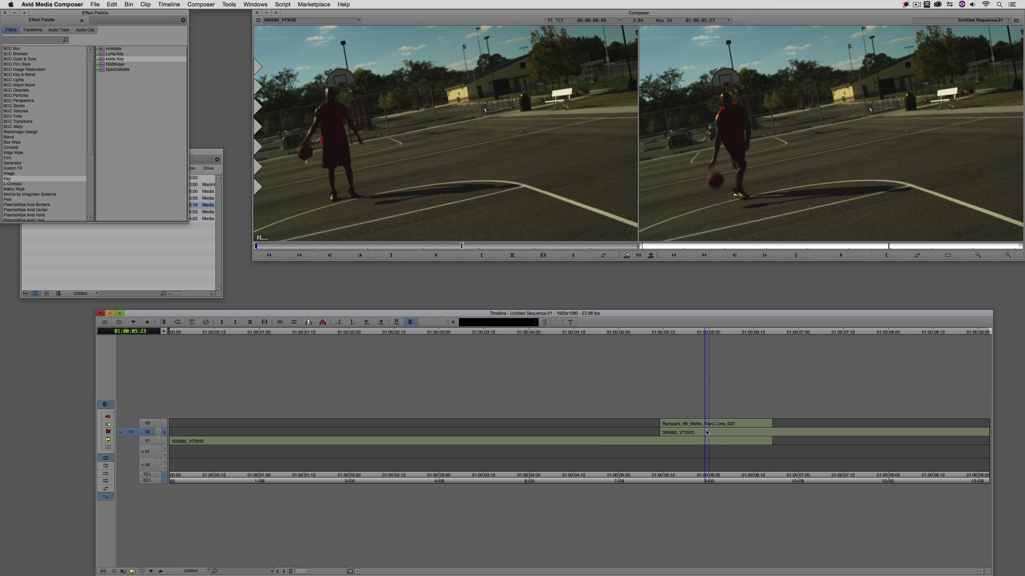
{"action": "left_click", "coordinate": [164, 423]}
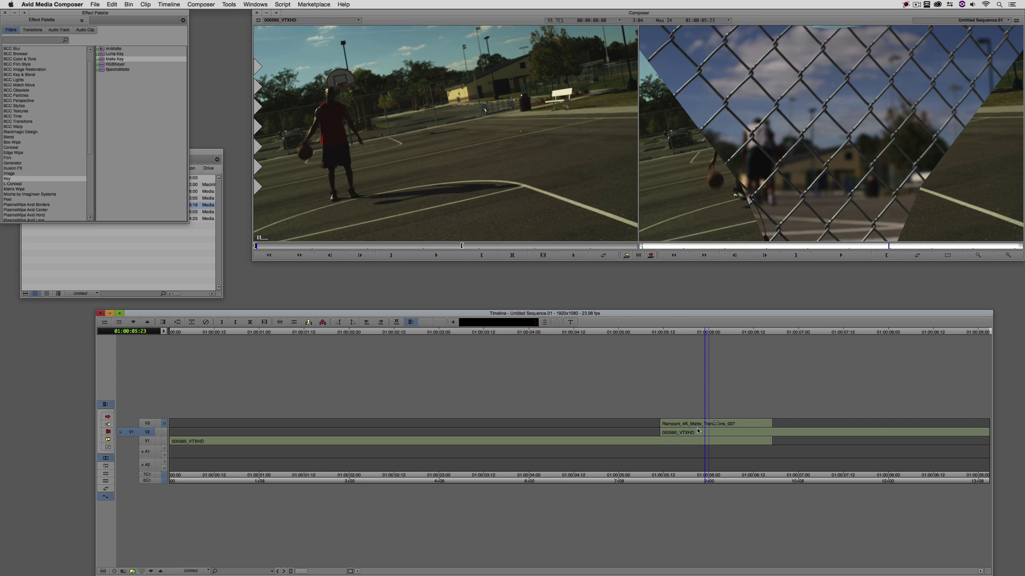
{"action": "key", "text": "Left"}
{"action": "key", "text": "Left"}
{"action": "key", "text": "Left"}
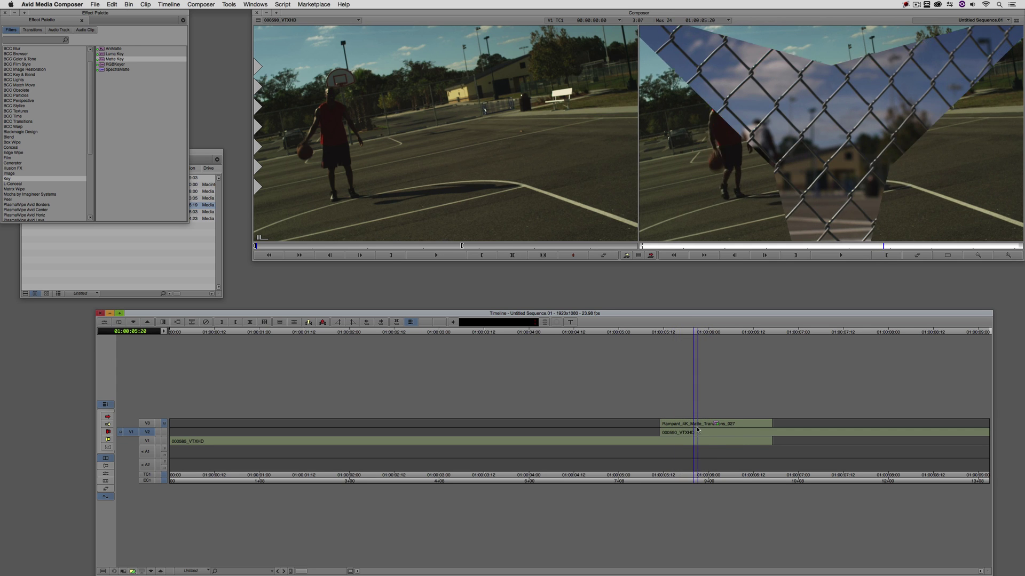
{"action": "key", "text": "Right"}
{"action": "key", "text": "Right"}
{"action": "key", "text": "Right"}
{"action": "key", "text": "Right"}
{"action": "key", "text": "Right"}
{"action": "key", "text": "Right"}
{"action": "key", "text": "Right"}
{"action": "key", "text": "Right"}
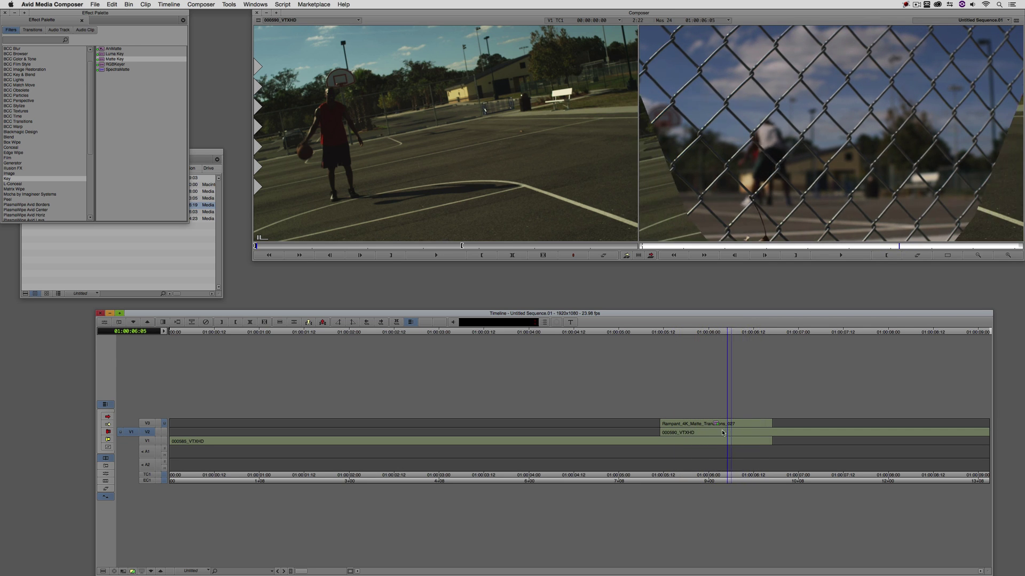
{"action": "key", "text": "Left"}
{"action": "key", "text": "Left"}
{"action": "key", "text": "Left"}
{"action": "key", "text": "Left"}
{"action": "key", "text": "Left"}
{"action": "key", "text": "Left"}
{"action": "key", "text": "Left"}
{"action": "key", "text": "Left"}
{"action": "key", "text": "Left"}
{"action": "key", "text": "Left"}
{"action": "key", "text": "Left"}
{"action": "key", "text": "Left"}
{"action": "key", "text": "Left"}
{"action": "key", "text": "Left"}
{"action": "key", "text": "Left"}
{"action": "key", "text": "Left"}
{"action": "key", "text": "Left"}
{"action": "key", "text": "Left"}
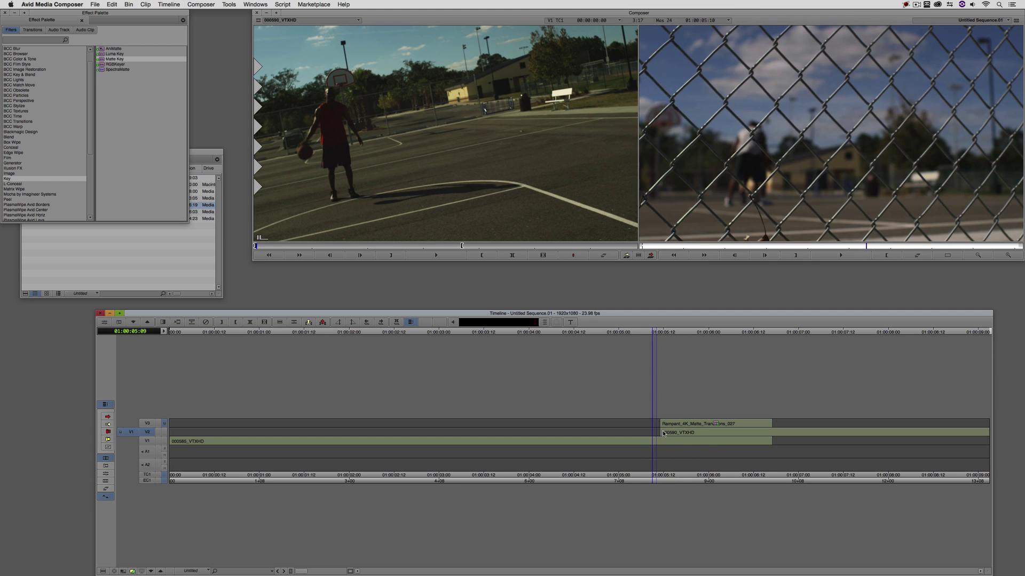
Step: Turn on Invert Key for the V3 Matte Key, then park at 01:00:03:15 before the transition
{"action": "left_click_drag", "start_coordinate": [665, 434], "coordinate": [713, 434]}
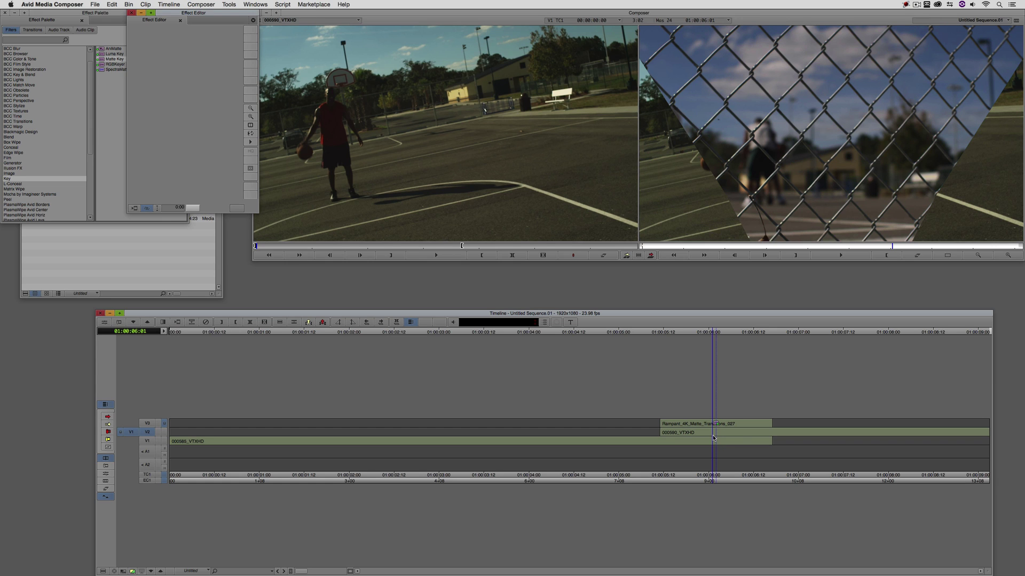
{"action": "left_click", "coordinate": [716, 424]}
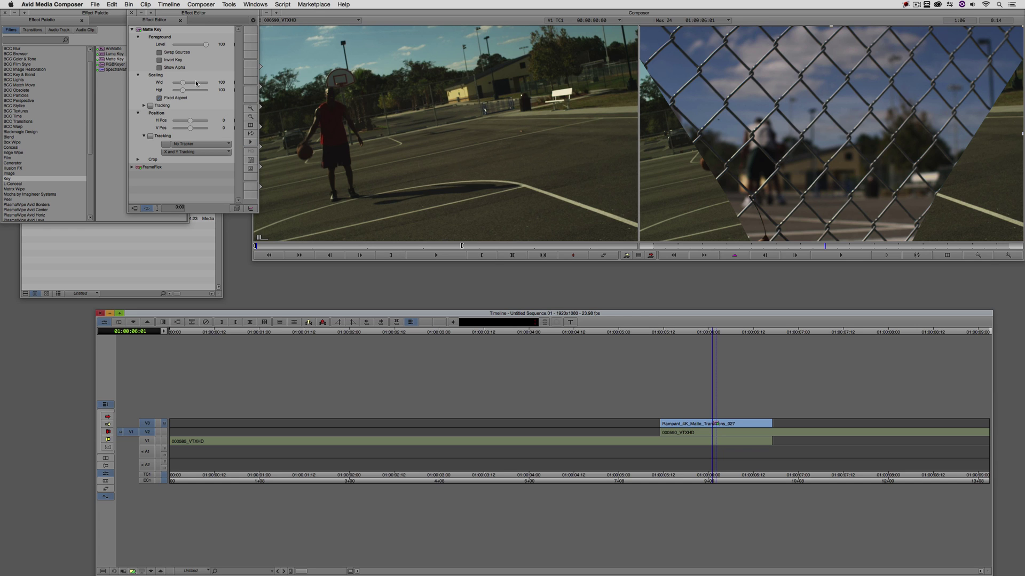
{"action": "left_click", "coordinate": [160, 61]}
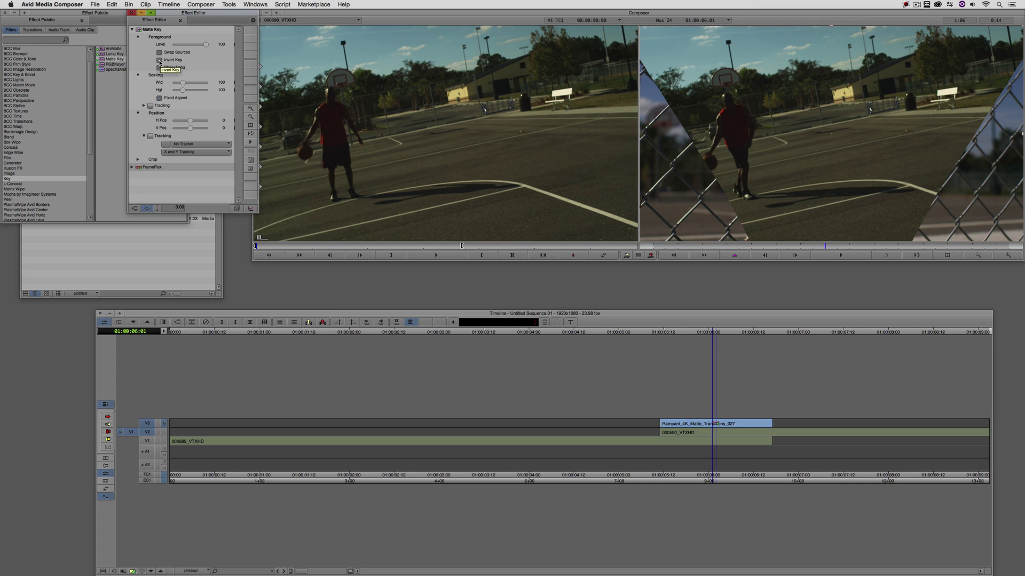
{"action": "left_click", "coordinate": [556, 422]}
{"action": "left_click_drag", "start_coordinate": [556, 421], "coordinate": [535, 430]}
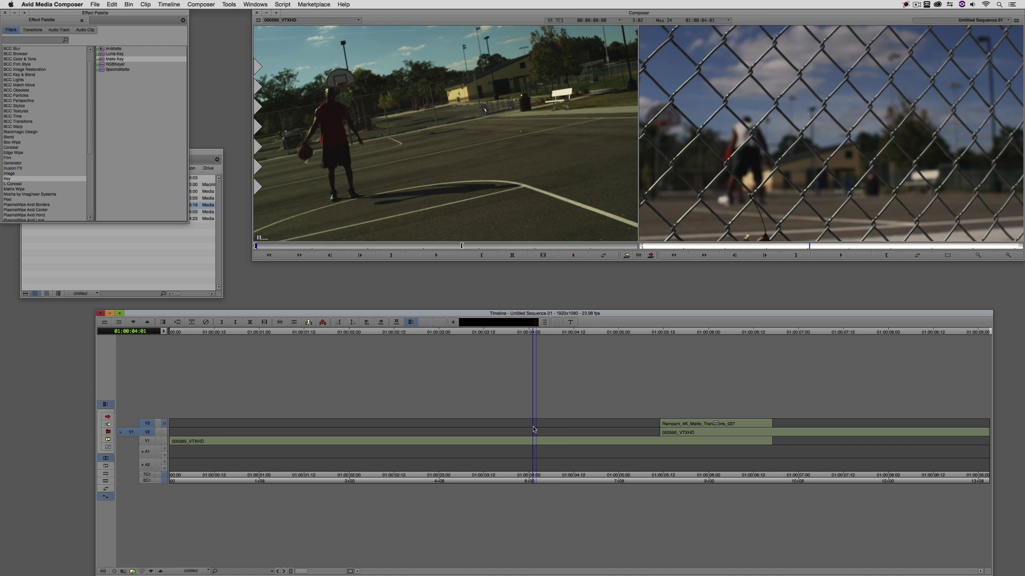
Step: Play and scrub the inverted matte wipe from 01:00:04, then patch source V1 to record V3
{"action": "key", "text": "space"}
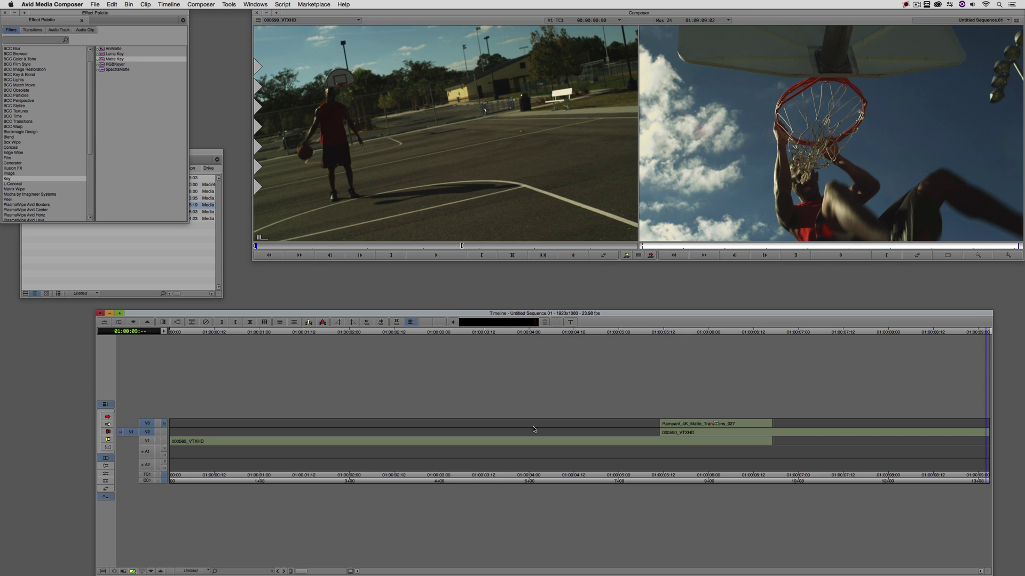
{"action": "left_click", "coordinate": [532, 430]}
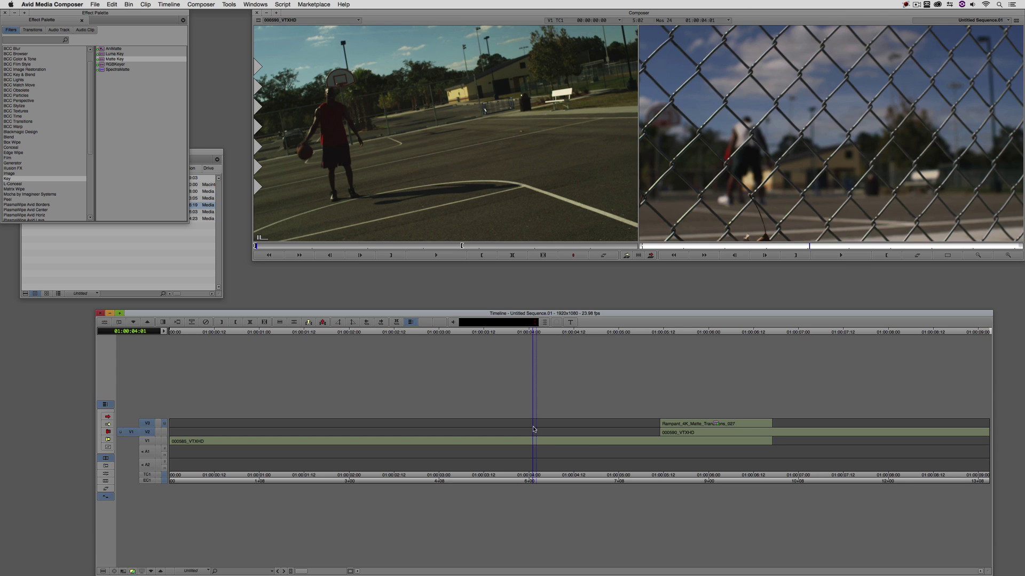
{"action": "key", "text": "space"}
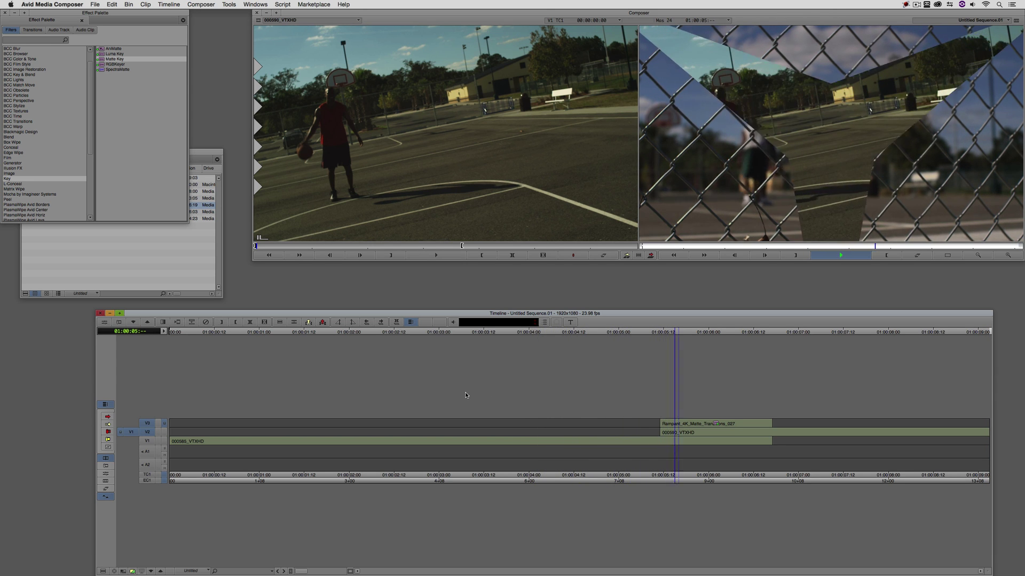
{"action": "key", "text": "space"}
{"action": "left_click_drag", "start_coordinate": [635, 428], "coordinate": [724, 434]}
{"action": "left_click_drag", "start_coordinate": [152, 433], "coordinate": [149, 423]}
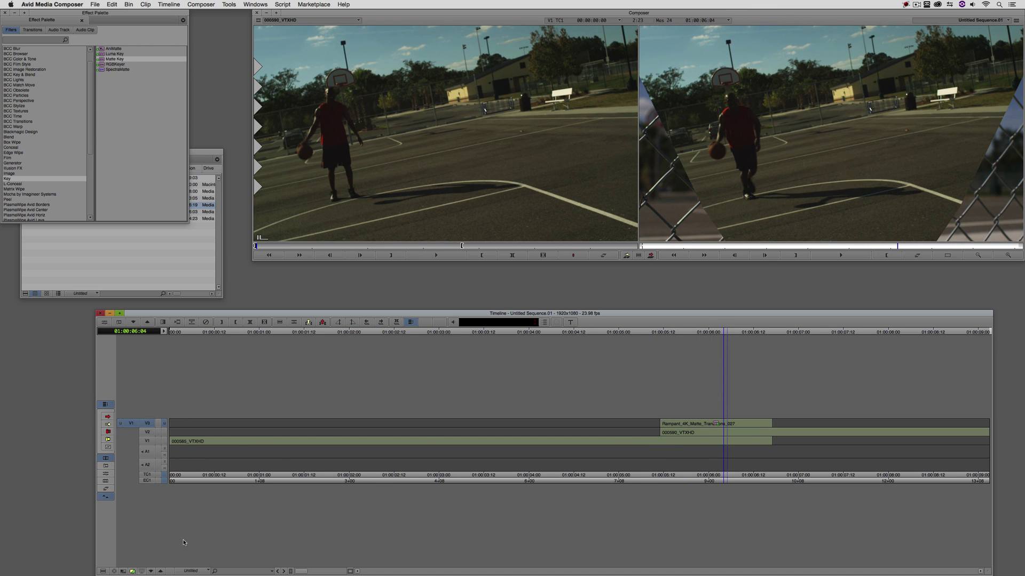
Step: Step into the V3 matte nest and monitor and activate V3 to see the white matte
{"action": "left_click", "coordinate": [150, 572]}
{"action": "left_click", "coordinate": [164, 439]}
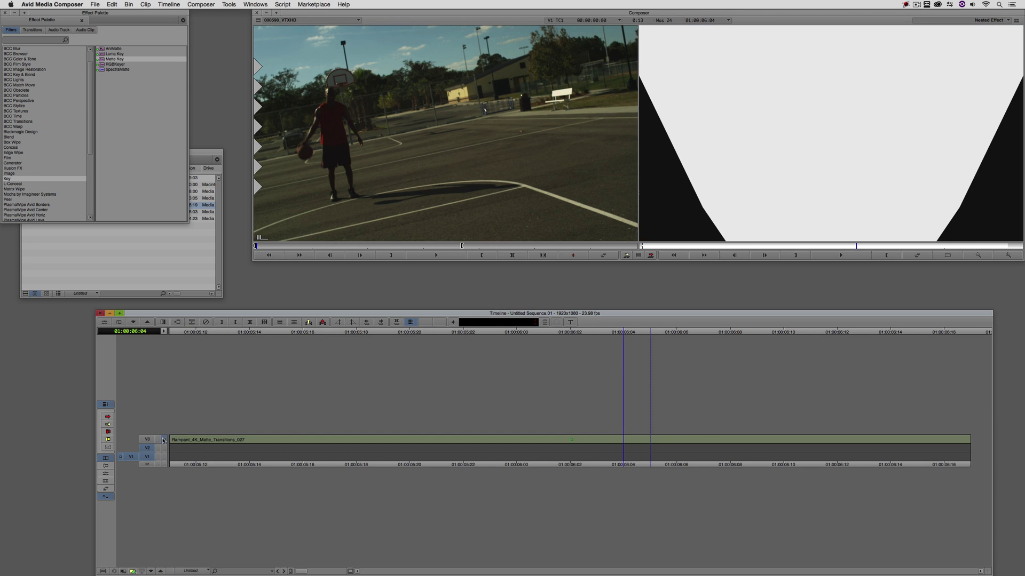
{"action": "left_click", "coordinate": [148, 439]}
Step: Apply BCC Gaussian Blur from the BCC Blur category to the V3 matte clip
{"action": "left_click_drag", "start_coordinate": [79, 20], "coordinate": [118, 68]}
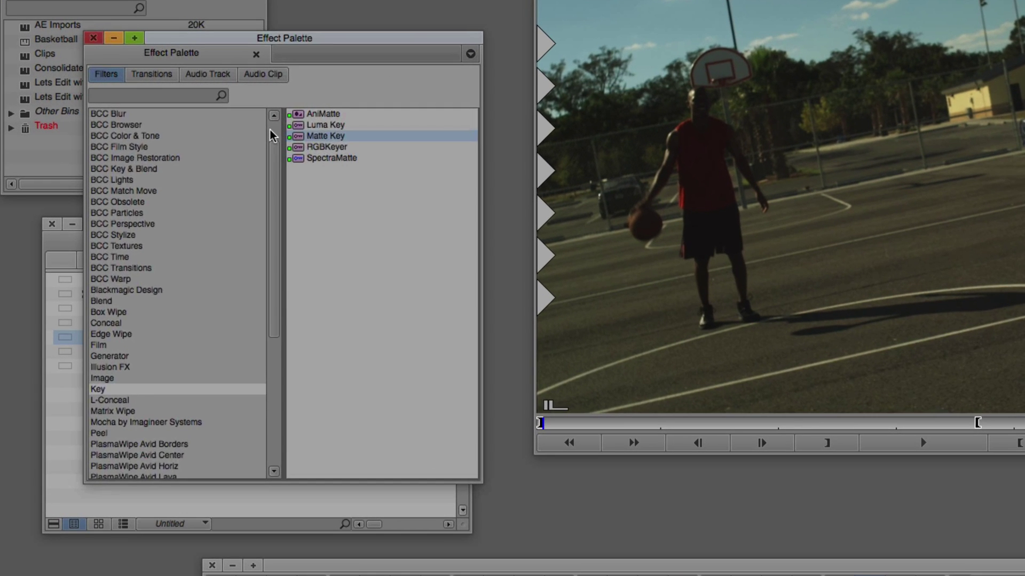
{"action": "left_click", "coordinate": [127, 108]}
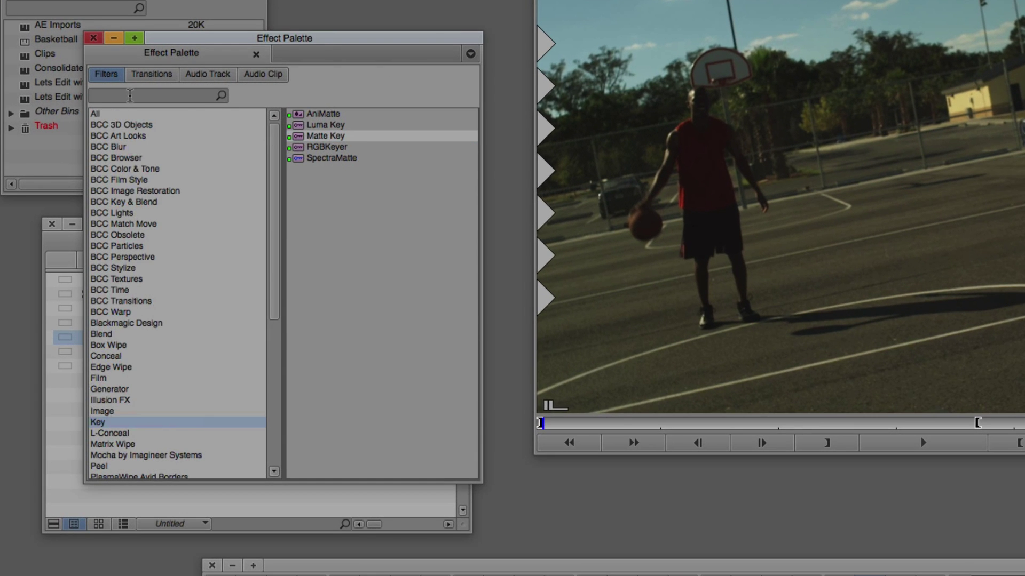
{"action": "left_click", "coordinate": [123, 146]}
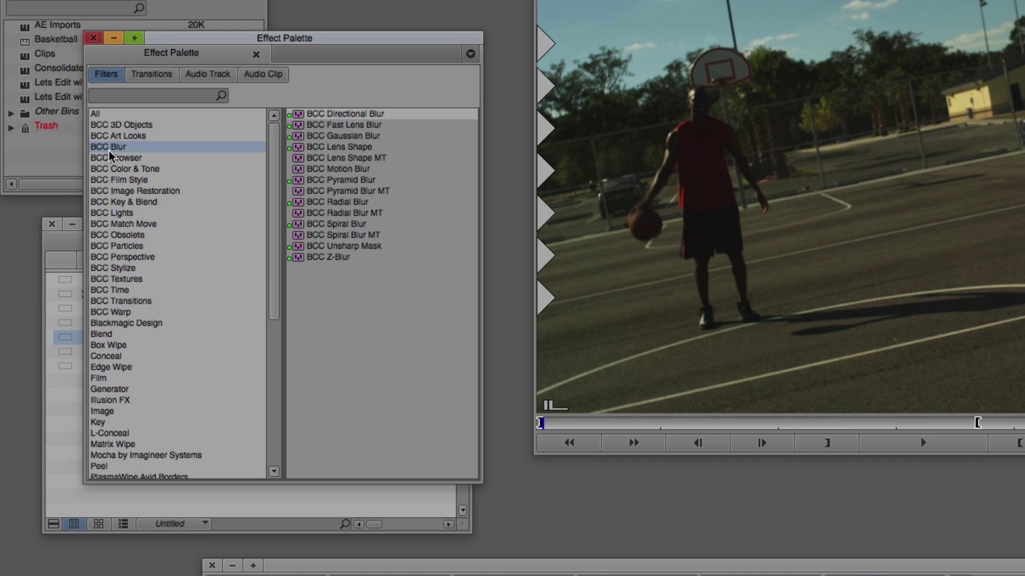
{"action": "left_click_drag", "start_coordinate": [290, 137], "coordinate": [1024, 575]}
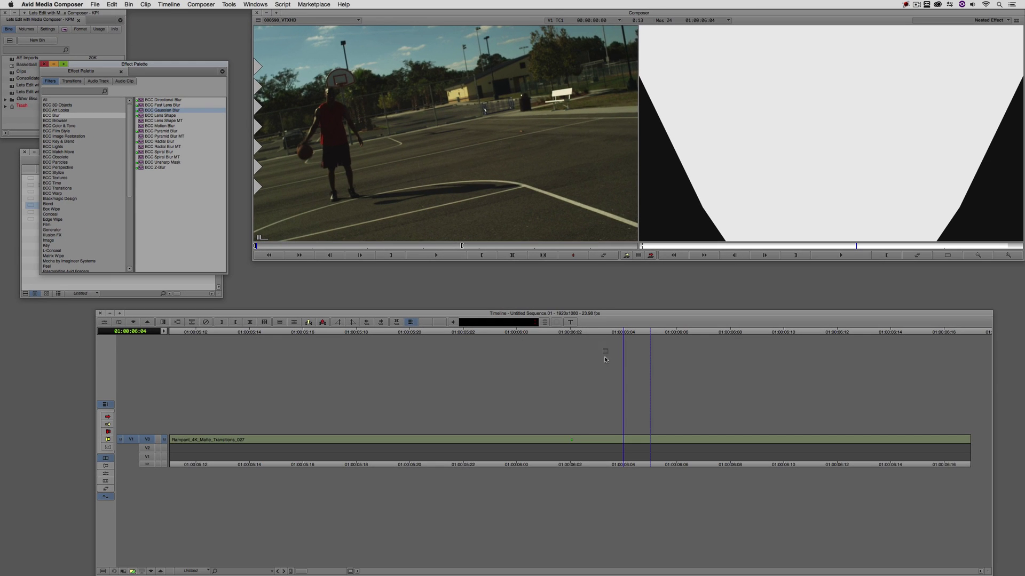
{"action": "left_click_drag", "start_coordinate": [573, 433], "coordinate": [572, 438]}
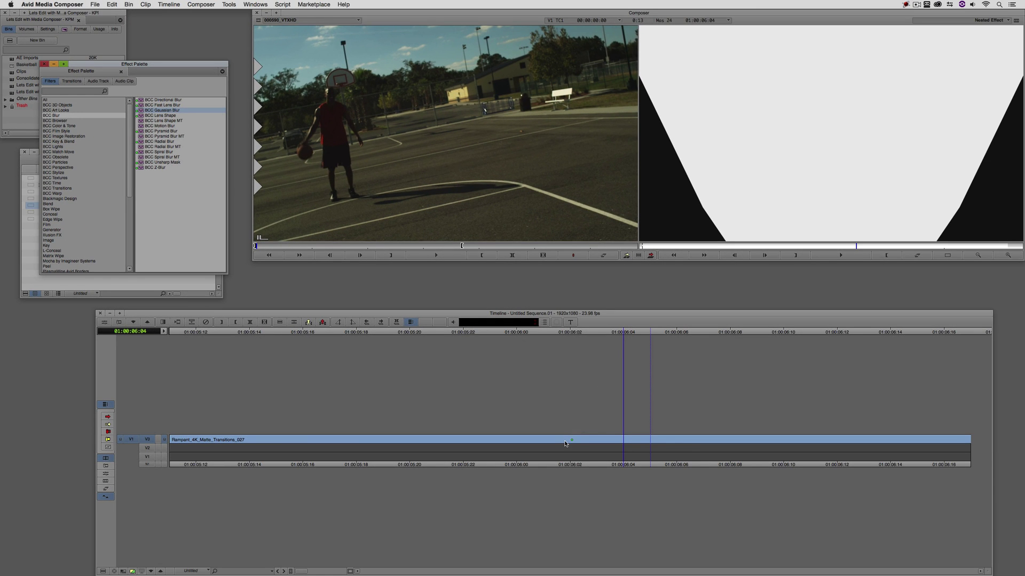
Step: Raise the Gaussian Blur's Horizontal Blur to 47.1 at 01:00:06:01 to soften the matte edges
{"action": "left_click", "coordinate": [572, 441]}
{"action": "left_click", "coordinate": [572, 439]}
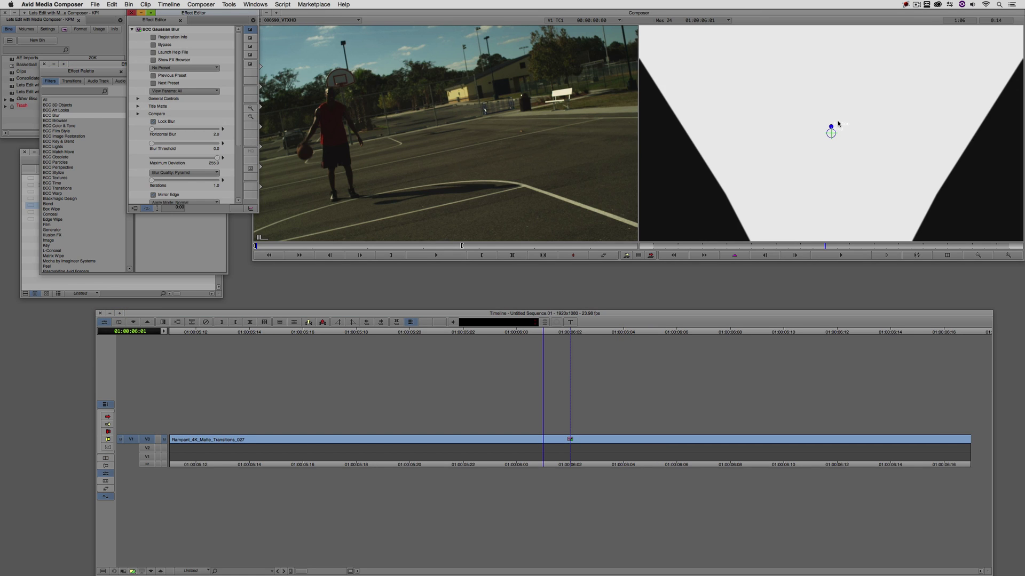
{"action": "mouse_move", "coordinate": [836, 124]}
{"action": "left_mouse_down"}
{"action": "mouse_move", "coordinate": [845, 106]}
{"action": "mouse_move", "coordinate": [831, 111]}
{"action": "left_mouse_up"}
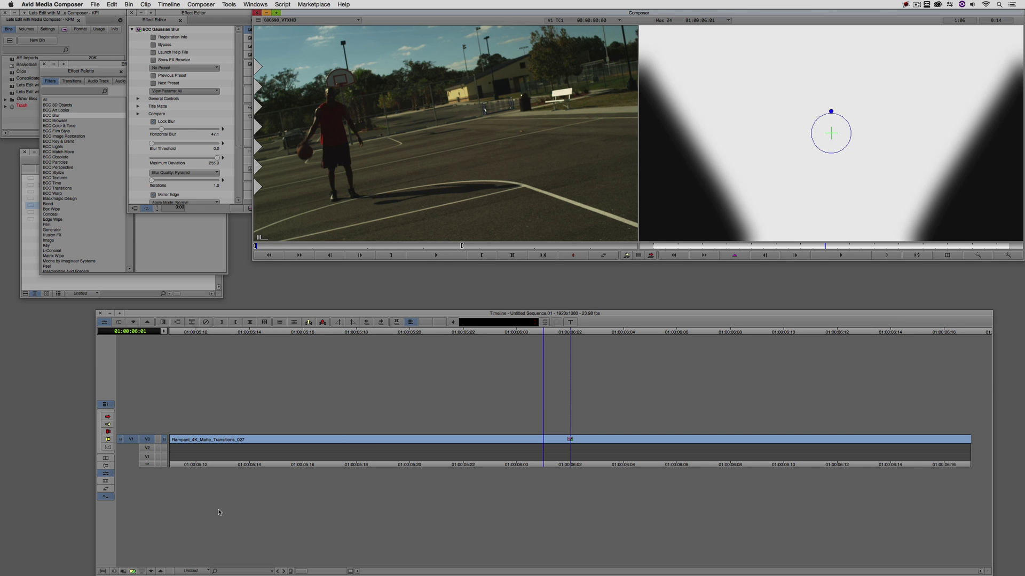
Step: Step out of the nest, render the V3 matte effect at 01:00:05:13, and play from 01:00:02:20
{"action": "left_click", "coordinate": [160, 571]}
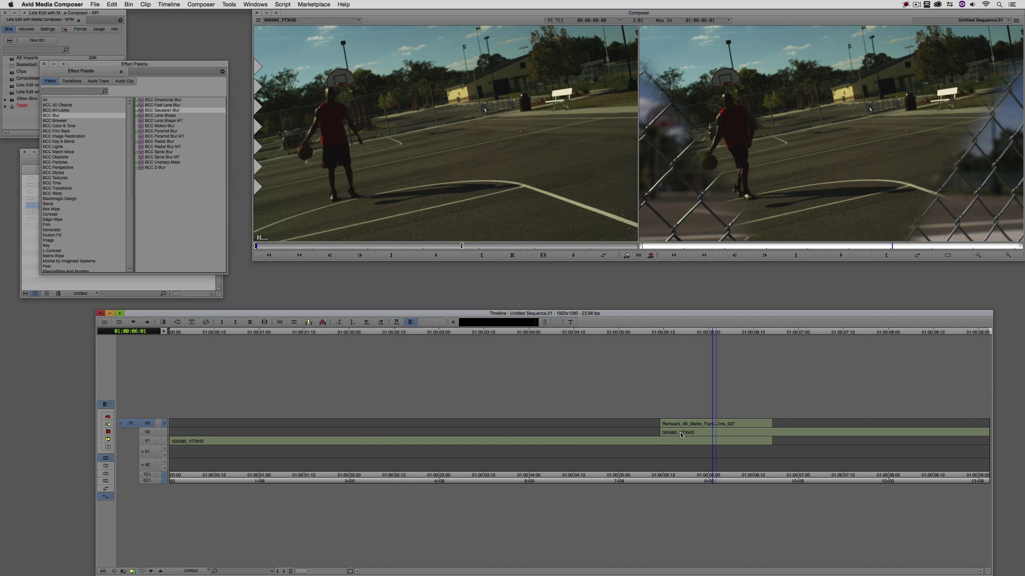
{"action": "mouse_move", "coordinate": [680, 432]}
{"action": "left_mouse_down"}
{"action": "mouse_move", "coordinate": [630, 434]}
{"action": "mouse_move", "coordinate": [856, 430]}
{"action": "mouse_move", "coordinate": [645, 452]}
{"action": "mouse_move", "coordinate": [677, 444]}
{"action": "left_mouse_up"}
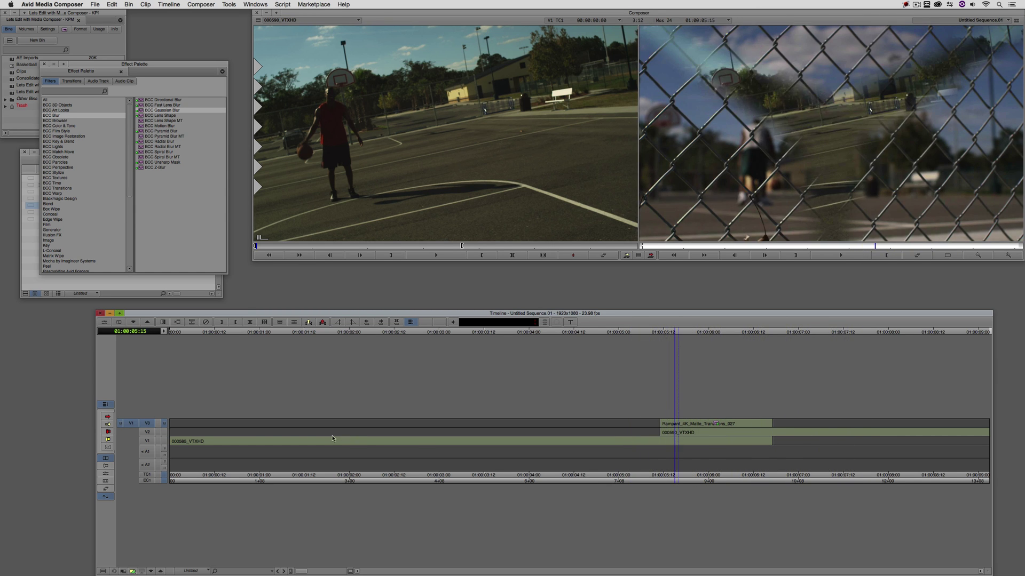
{"action": "key", "text": "super+r"}
{"action": "key", "text": "Return"}
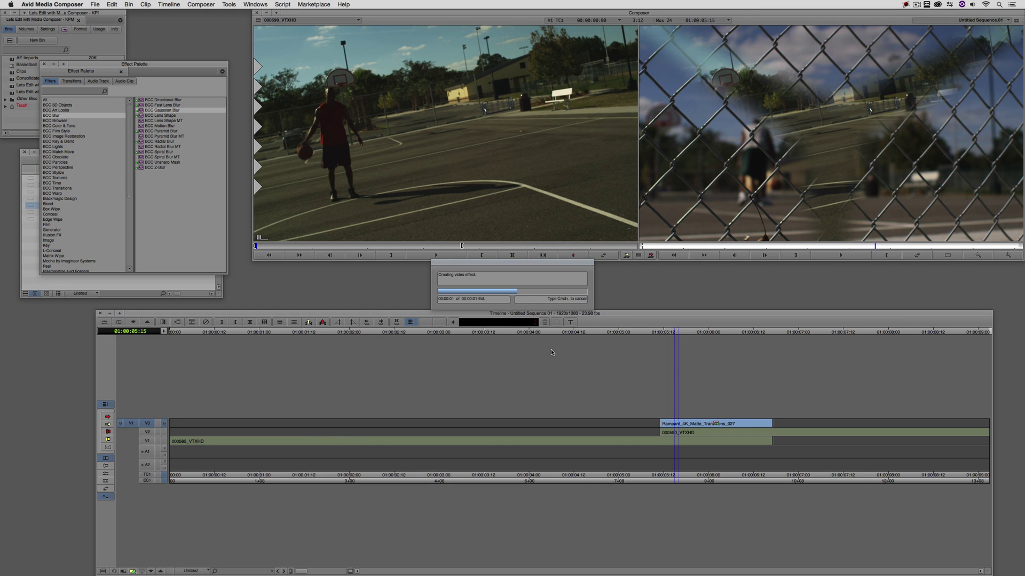
{"action": "left_click", "coordinate": [424, 430]}
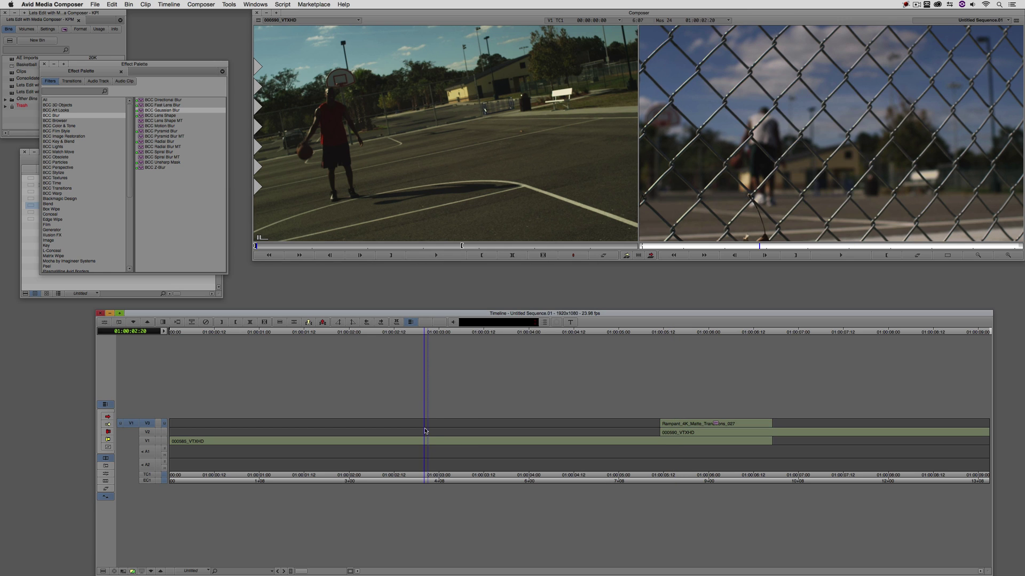
{"action": "key", "text": "space"}
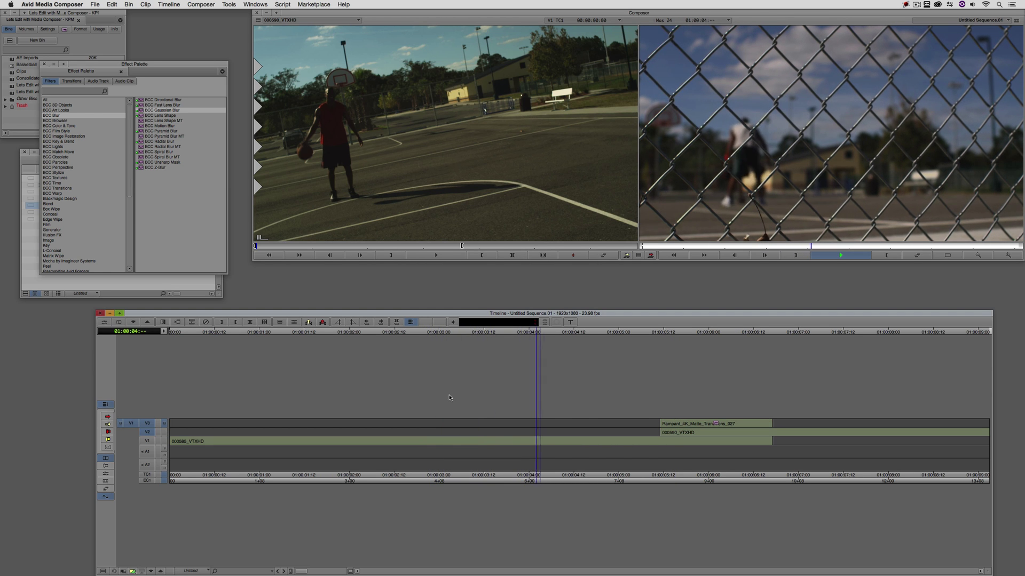